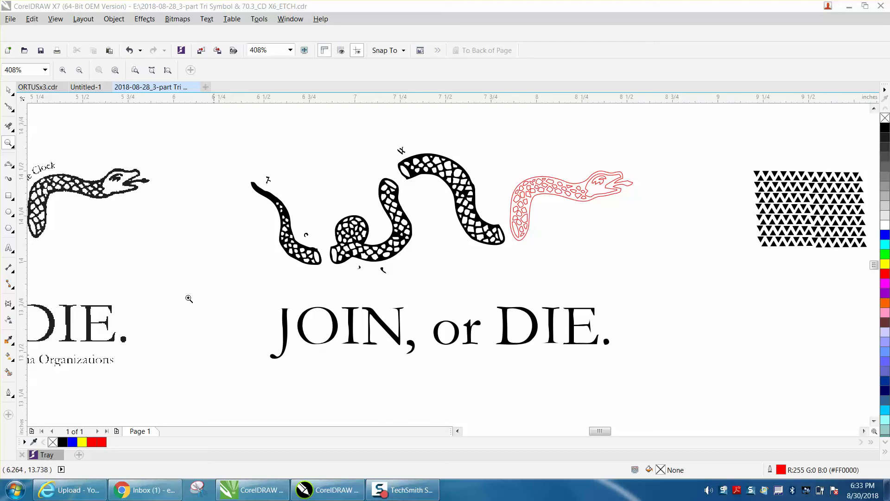
# Zoom out, then zoom in on the photo of the finished etched wooden tiles.
pyautogui.click(8, 143)
pyautogui.rightClick(226, 249)
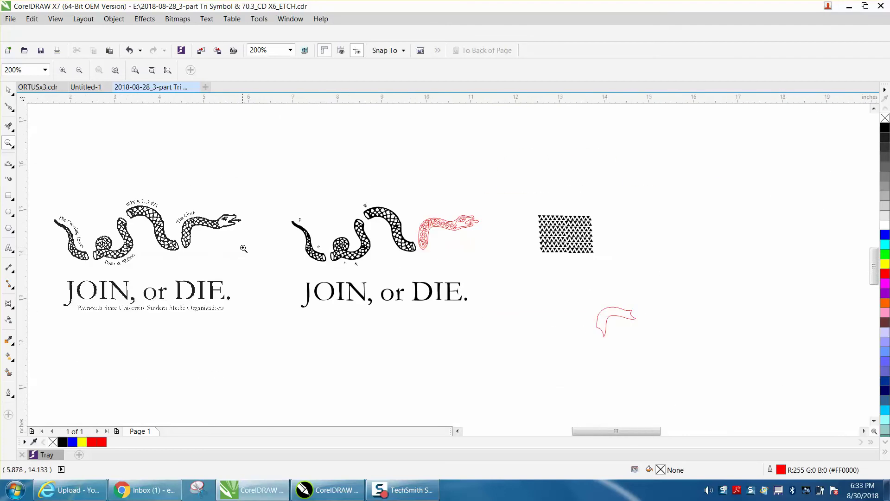
pyautogui.rightClick(242, 248)
pyautogui.rightClick(242, 249)
pyautogui.moveTo(504, 222); pyautogui.dragTo(660, 305)
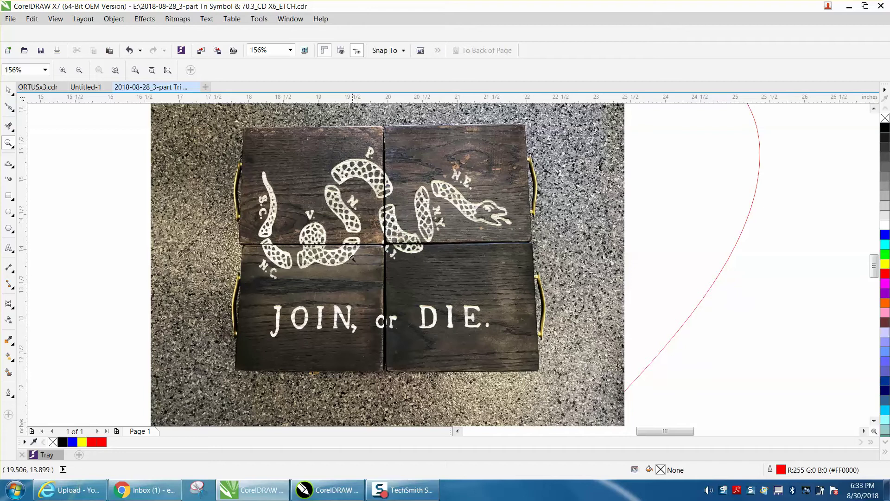
# Delete the red heart outline and the black arc above the reference photo.
pyautogui.rightClick(431, 257)
pyautogui.click(9, 89)
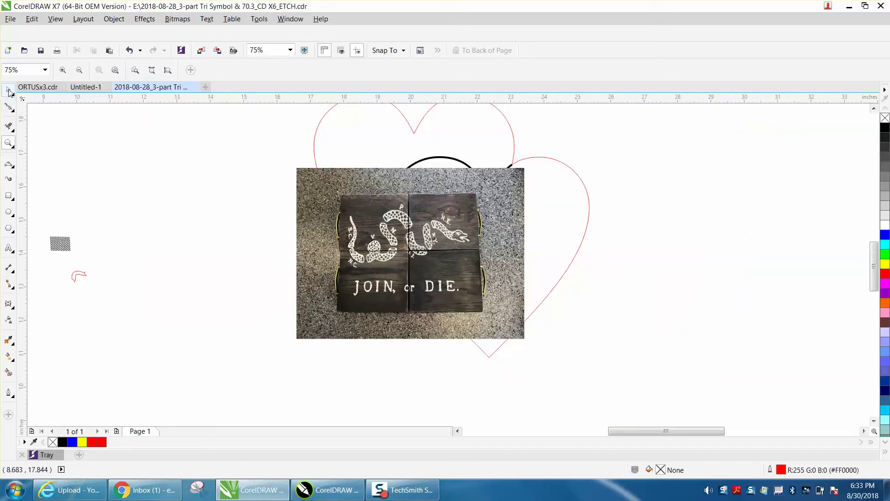
pyautogui.click(414, 131)
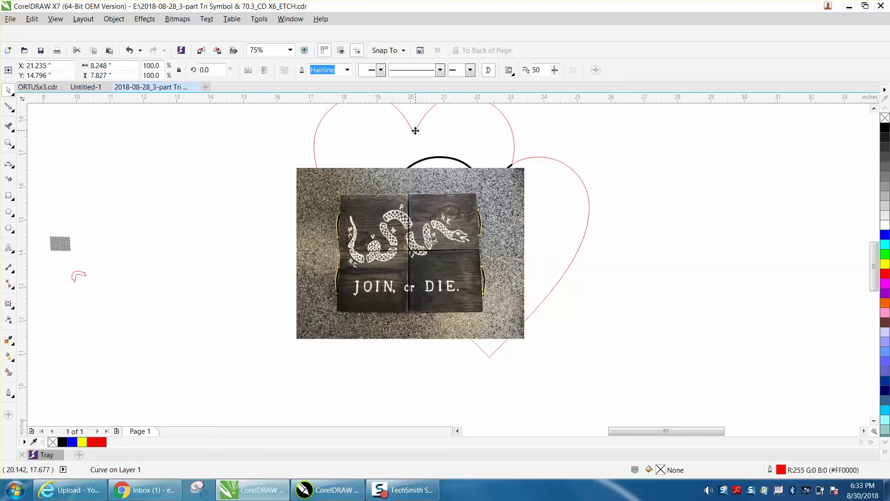
pyautogui.press('Delete')
pyautogui.click(443, 157)
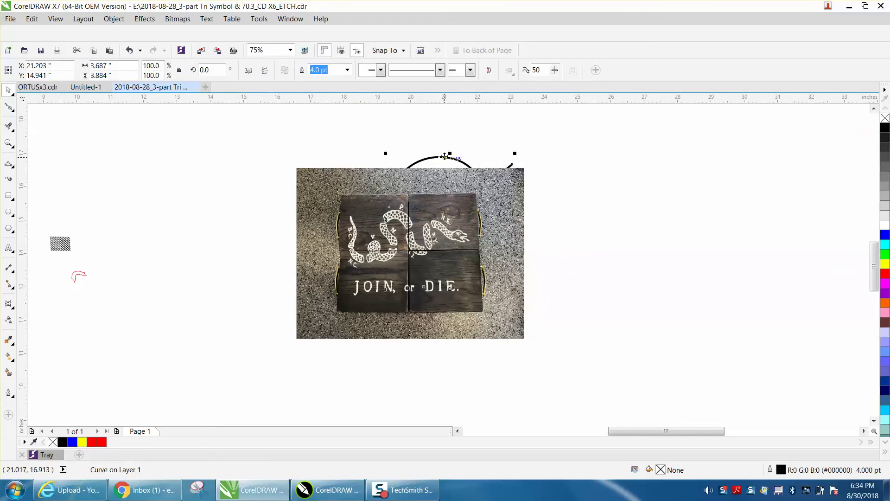
pyautogui.press('Delete')
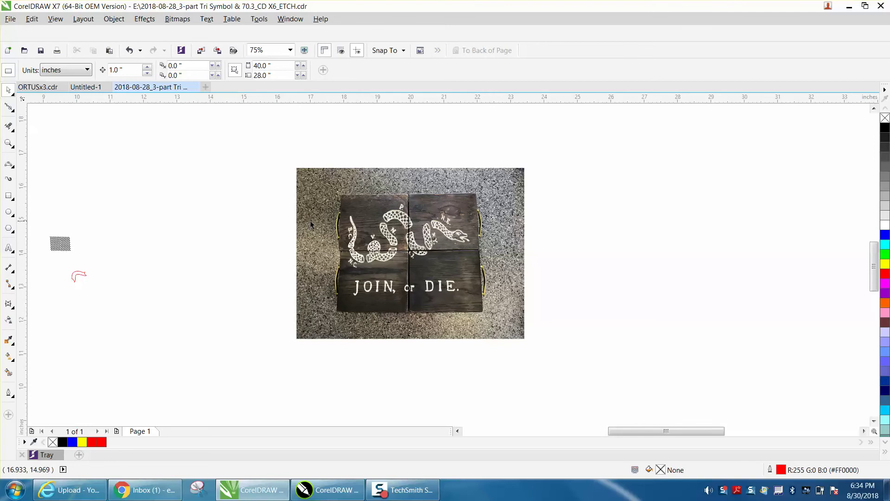
pyautogui.scroll(-4, 313, 211)
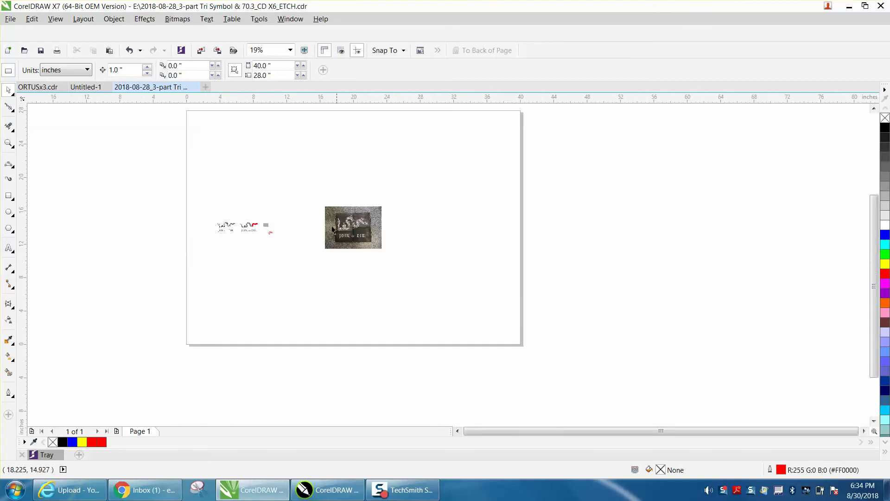
# Zoom in on the black snake and its red outlined copy, closing in on the body curve.
pyautogui.click(8, 145)
pyautogui.moveTo(239, 212); pyautogui.dragTo(283, 240)
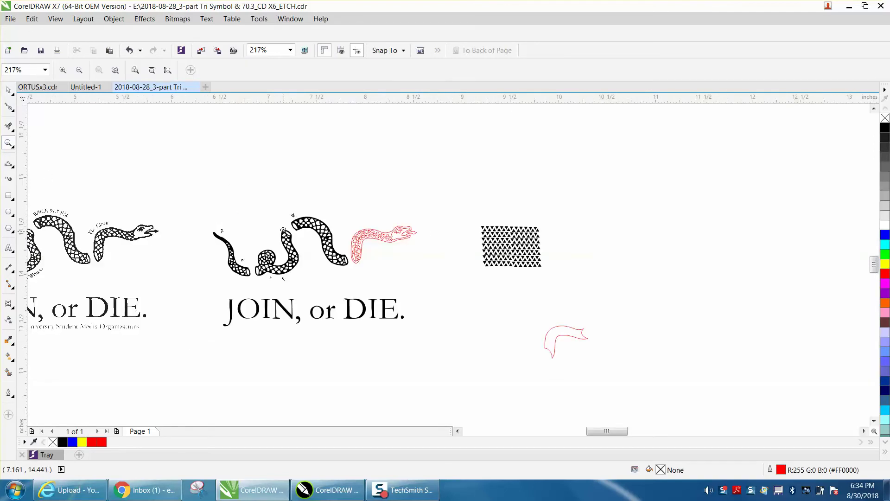
pyautogui.moveTo(264, 205); pyautogui.dragTo(477, 334)
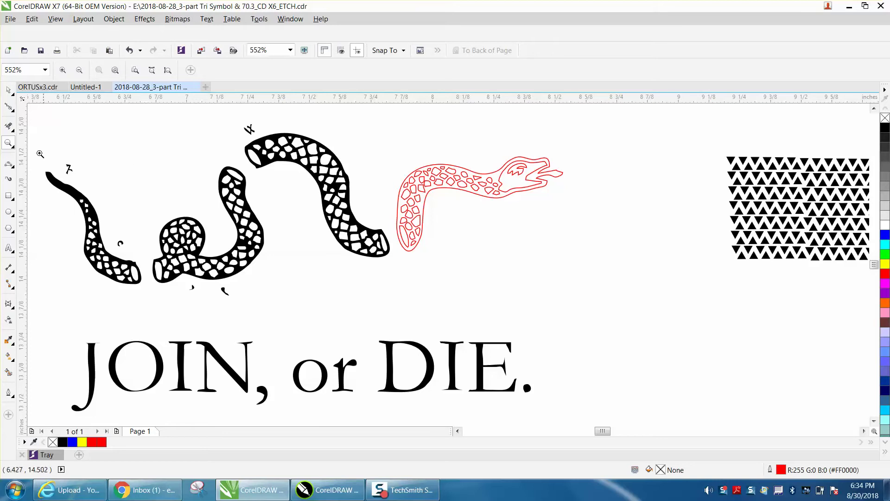
pyautogui.moveTo(299, 134); pyautogui.dragTo(375, 204)
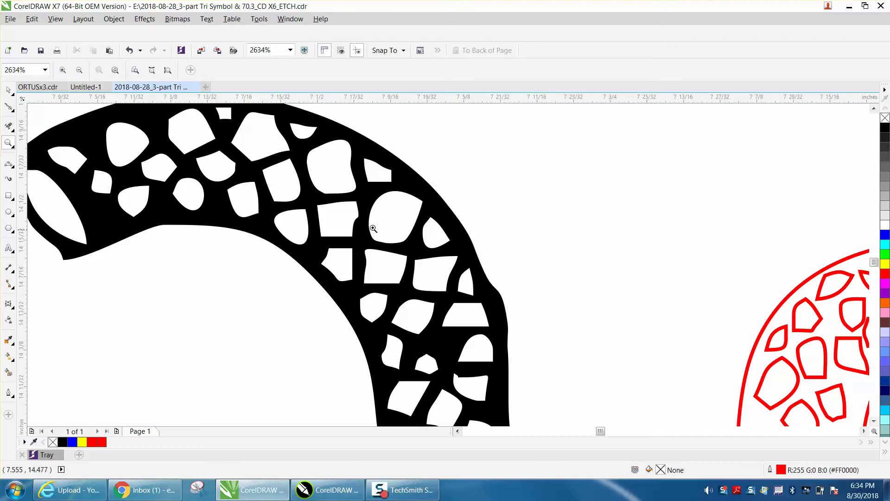
pyautogui.scroll(-2, 218, 174)
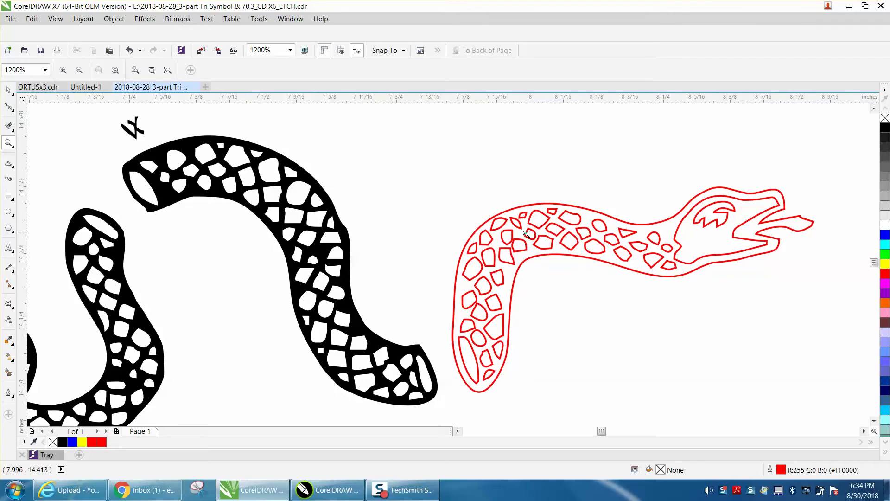
pyautogui.rightClick(475, 230)
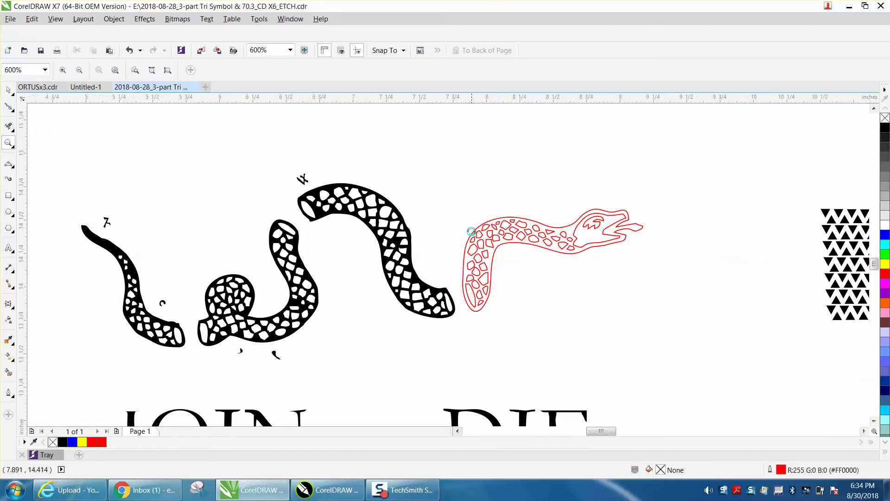
pyautogui.rightClick(472, 231)
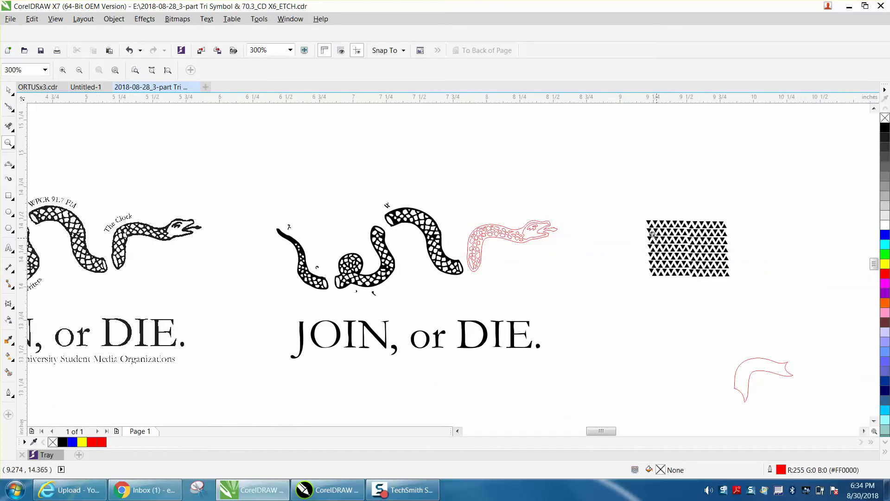
pyautogui.moveTo(647, 216); pyautogui.dragTo(750, 287)
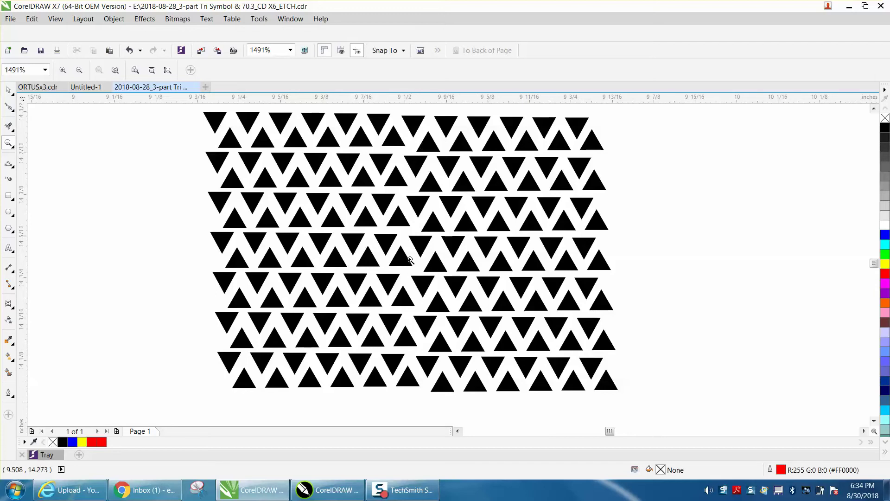
pyautogui.scroll(-2, 410, 257)
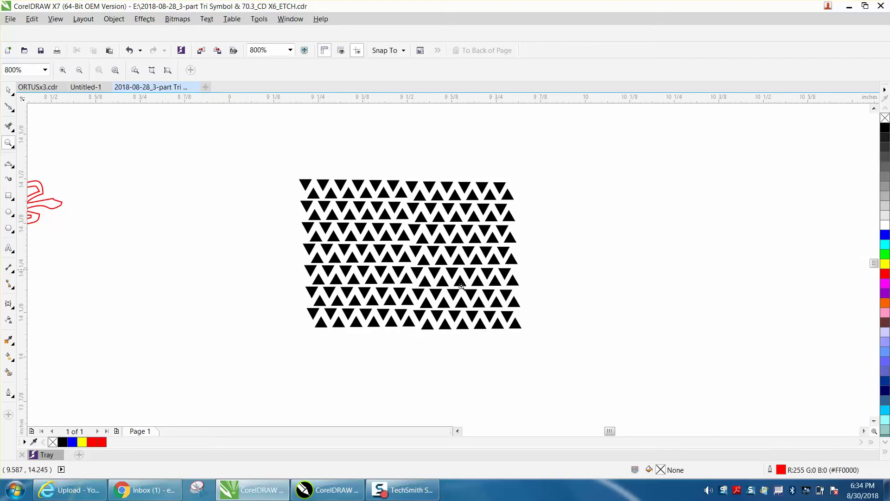
pyautogui.scroll(-1, 436, 314)
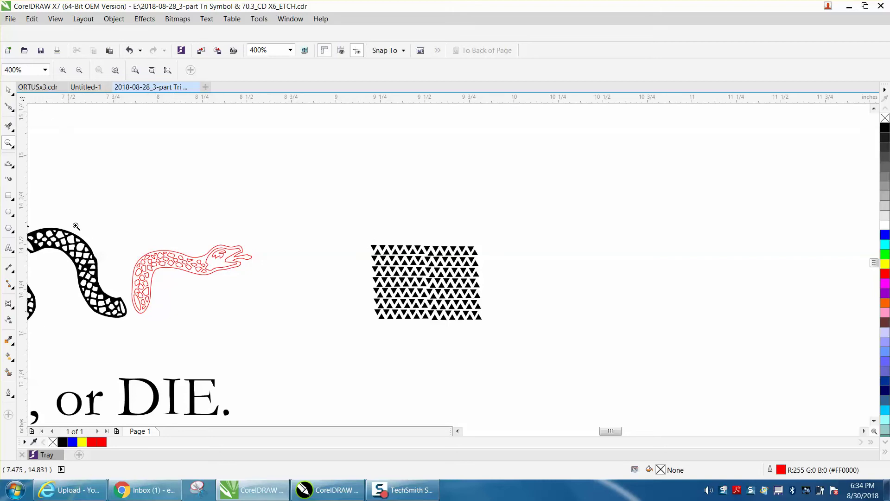
pyautogui.click(8, 89)
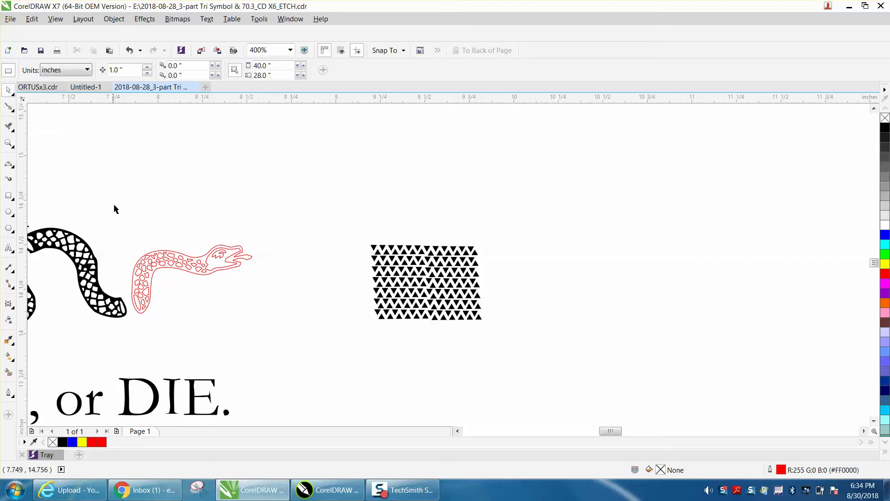
# Move the red snake outline 2 inches right, then nudge a leftover piece right.
pyautogui.click(195, 261)
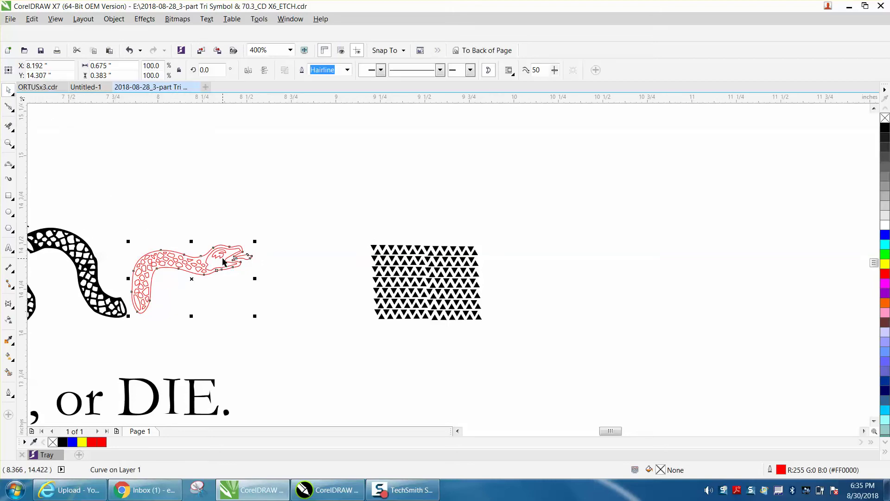
pyautogui.press('Right')
pyautogui.press('Right')
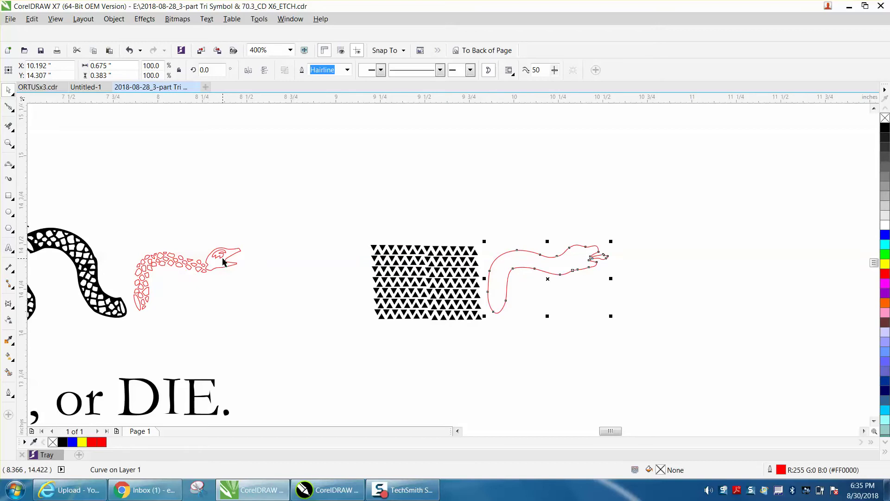
pyautogui.click(138, 304)
pyautogui.press('Right')
# Nudge the eye and head outline pieces right onto the moved snake.
pyautogui.press('Right')
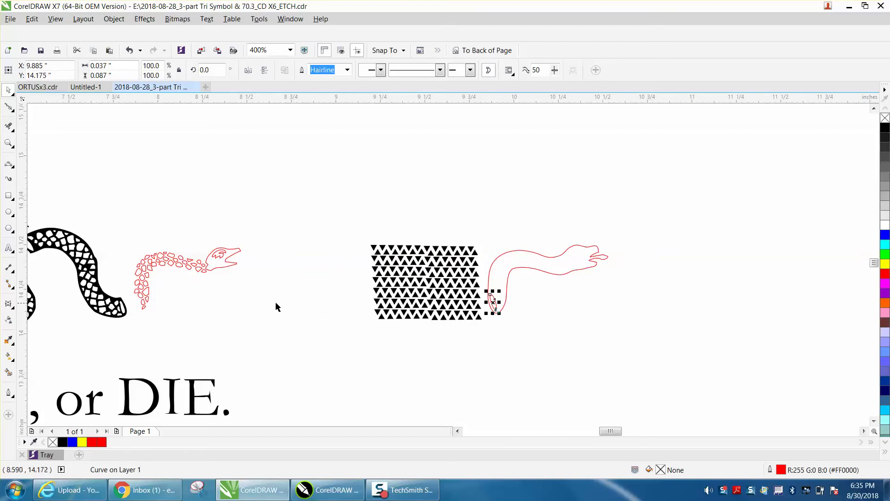
pyautogui.click(217, 257)
pyautogui.press('Right')
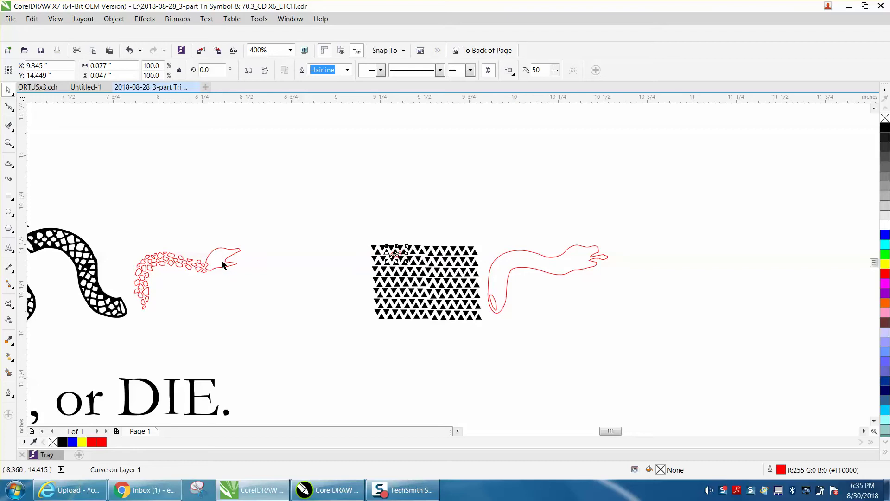
pyautogui.press('Right')
pyautogui.click(223, 267)
pyautogui.press('Right')
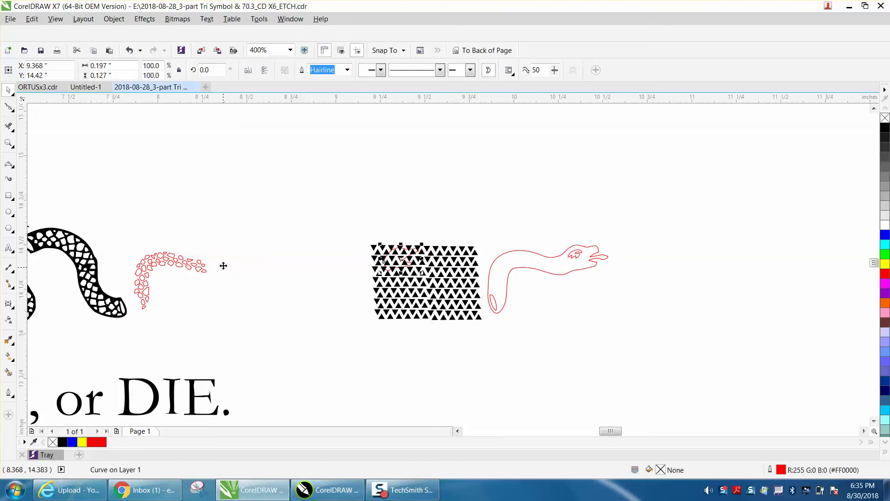
pyautogui.press('Right')
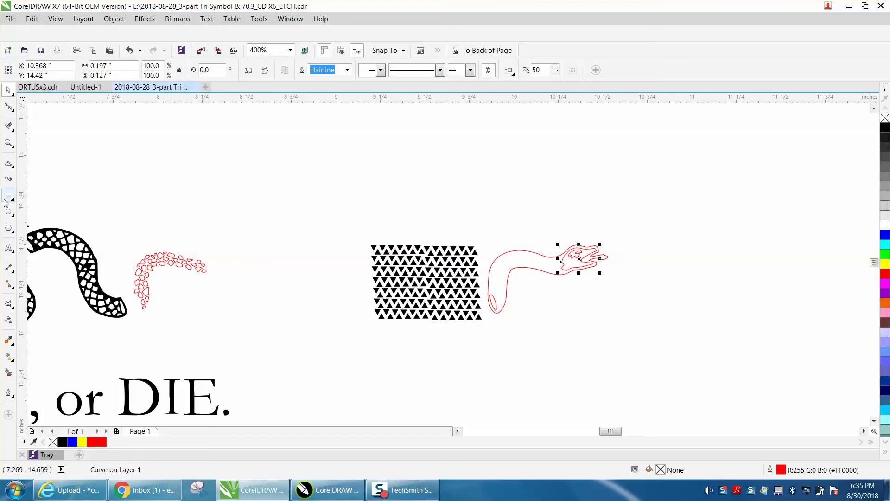
pyautogui.click(9, 142)
# Zoom onto the red scales, then onto the triangle pattern and moved red snake outline.
pyautogui.moveTo(115, 247); pyautogui.dragTo(238, 324)
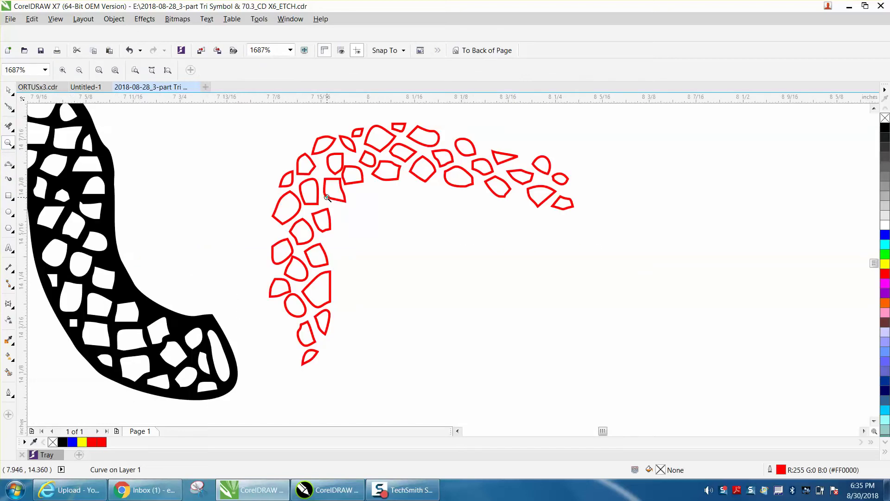
pyautogui.rightClick(324, 169)
pyautogui.moveTo(519, 150); pyautogui.dragTo(779, 225)
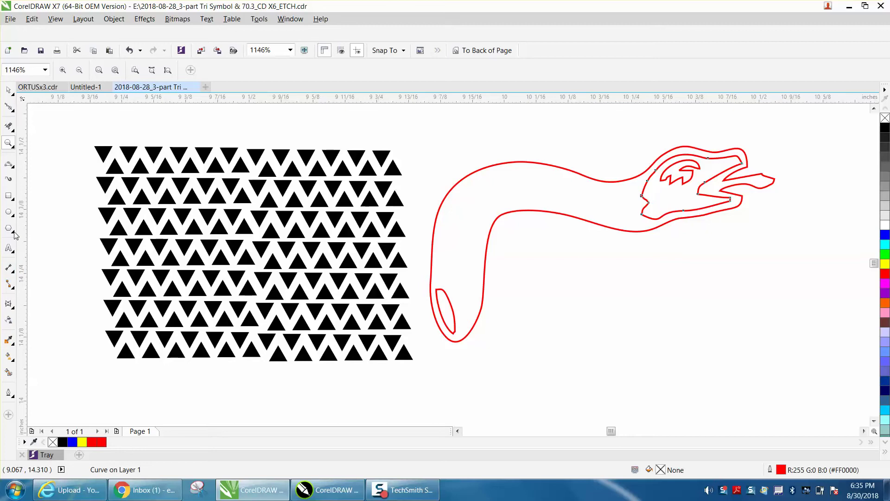
pyautogui.click(14, 182)
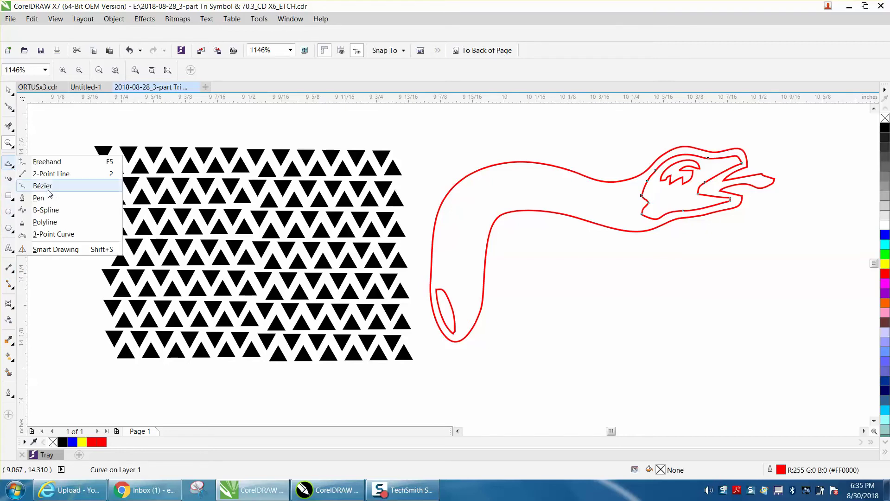
# Draw two 3-point curves across the snake body, at the tail end and the neck.
pyautogui.click(46, 233)
pyautogui.moveTo(467, 335); pyautogui.dragTo(431, 287)
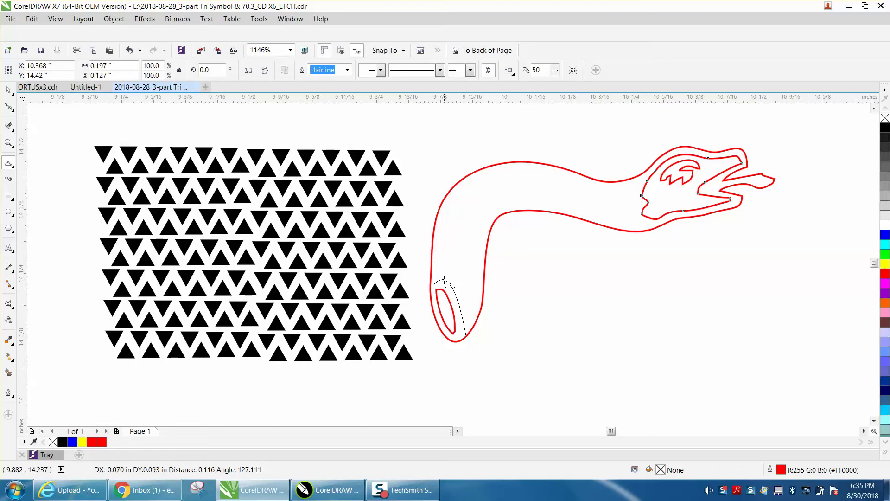
pyautogui.click(444, 280)
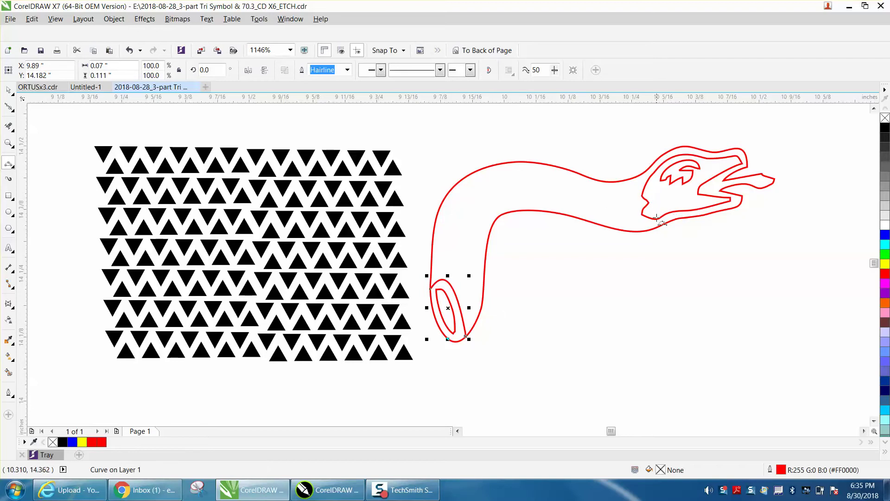
pyautogui.moveTo(654, 229); pyautogui.dragTo(626, 192)
pyautogui.click(626, 205)
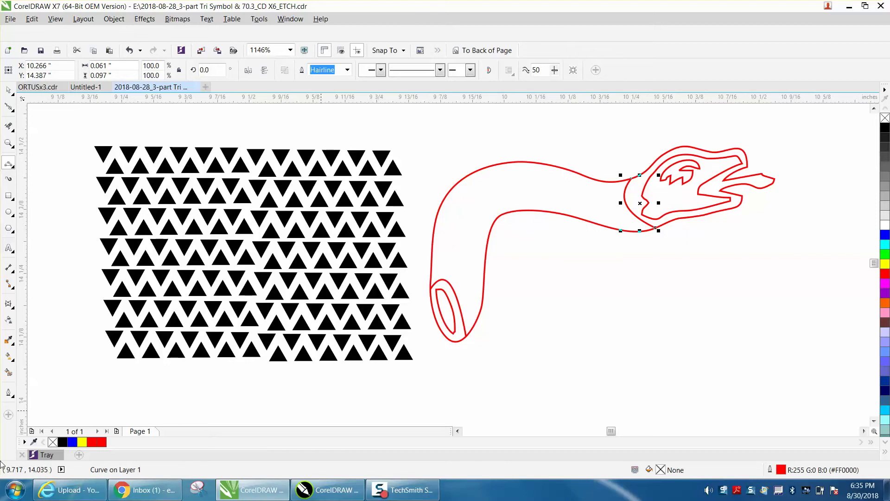
# Smart Fill the snake body into a new shape, shift it down, remove its fill and outline it red.
pyautogui.click(8, 372)
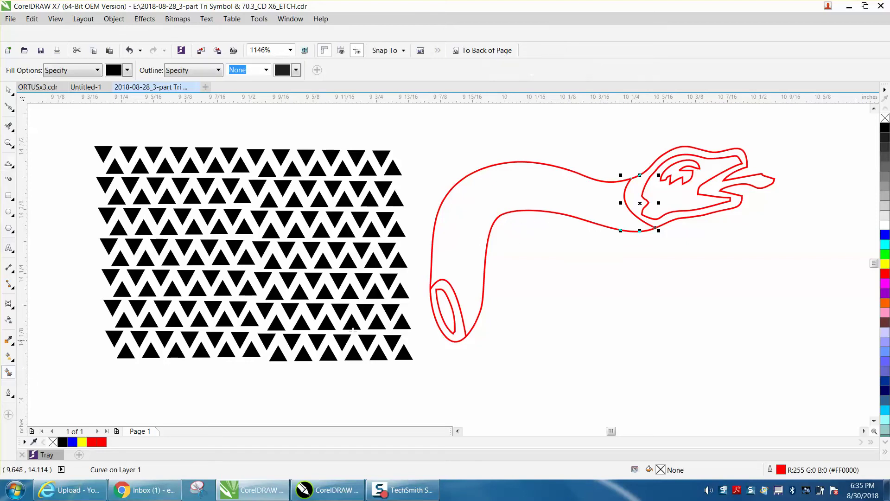
pyautogui.click(444, 262)
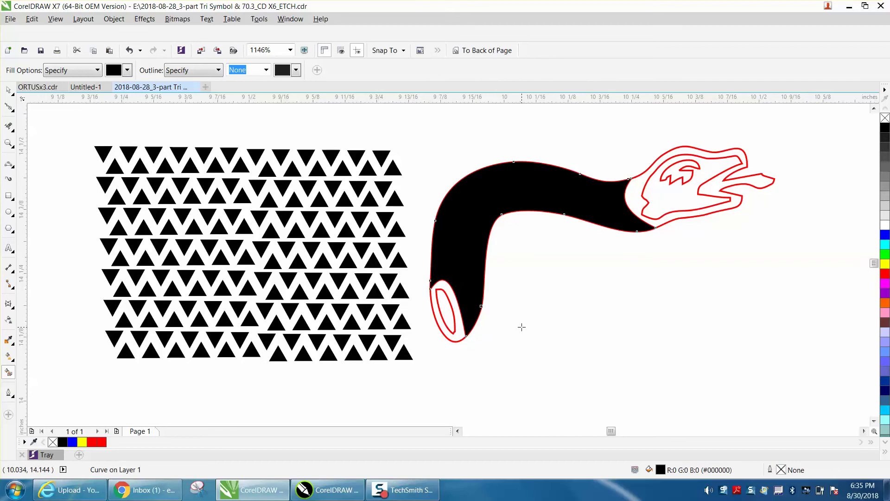
pyautogui.press('Delete')
pyautogui.scroll(-3, 526, 323)
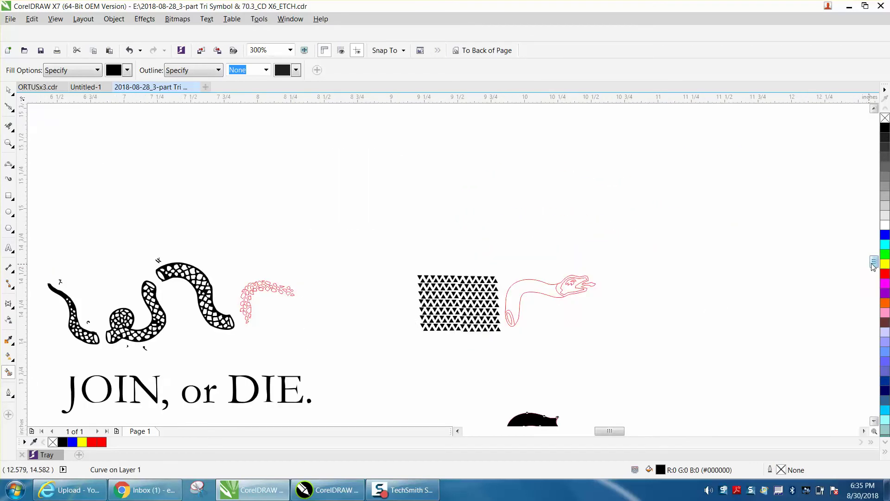
pyautogui.moveTo(874, 262); pyautogui.dragTo(874, 265)
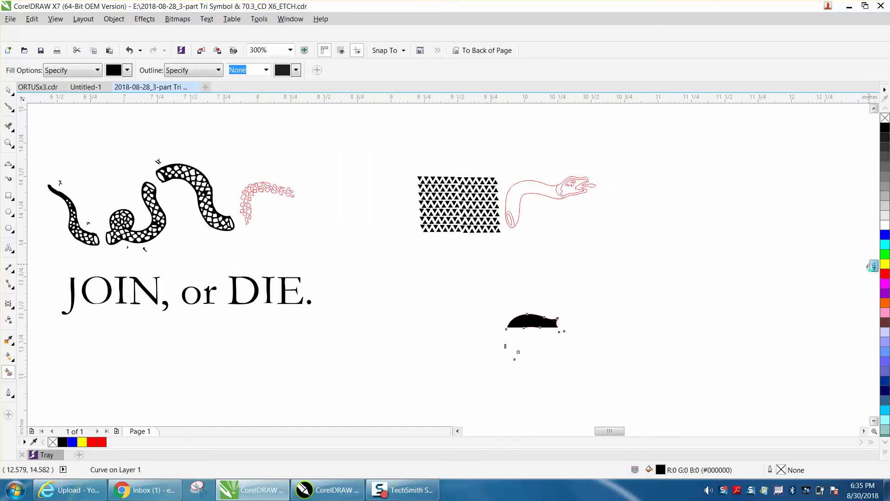
pyautogui.click(885, 117)
pyautogui.rightClick(884, 272)
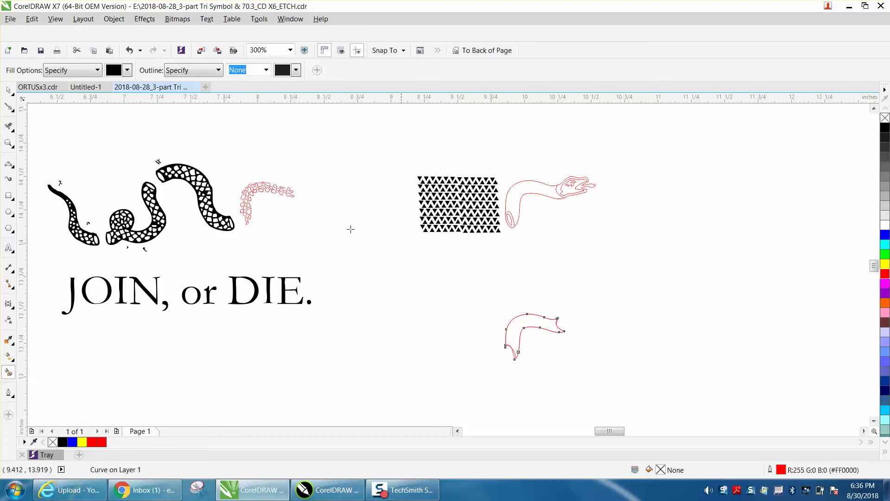
# Duplicate the triangle pattern group down and to the left.
pyautogui.click(13, 92)
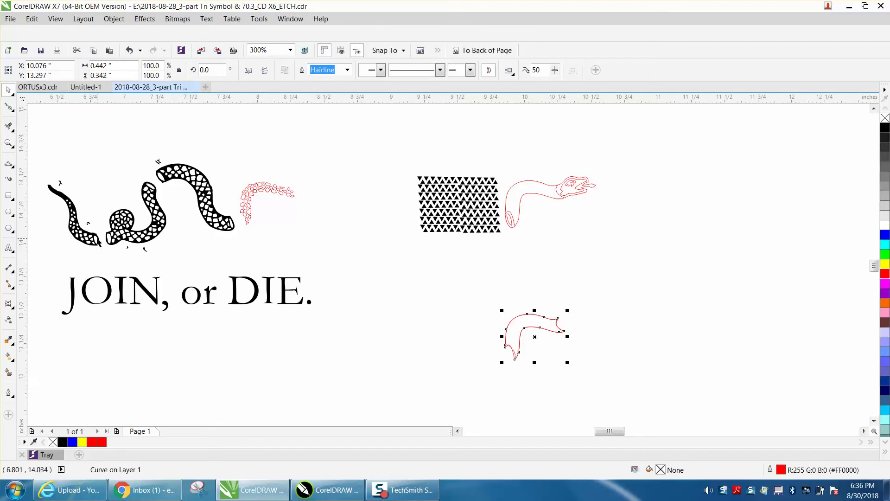
pyautogui.moveTo(400, 163); pyautogui.dragTo(502, 251)
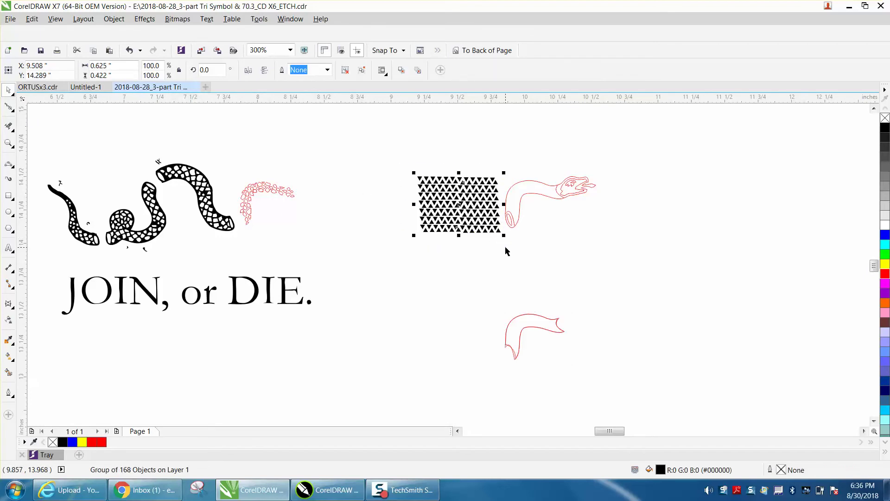
pyautogui.moveTo(462, 200); pyautogui.dragTo(371, 284)
pyautogui.click(456, 216)
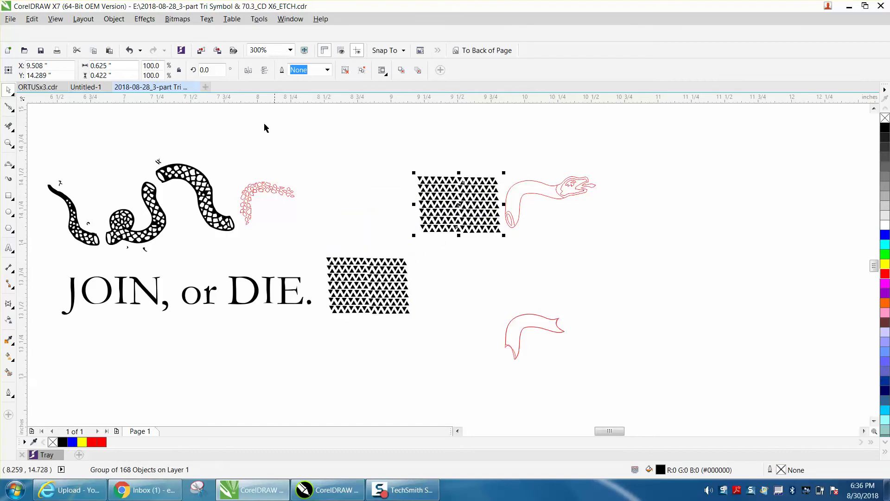
# PowerClip the triangle pattern inside the red body shape and move it up onto the snake.
pyautogui.click(114, 19)
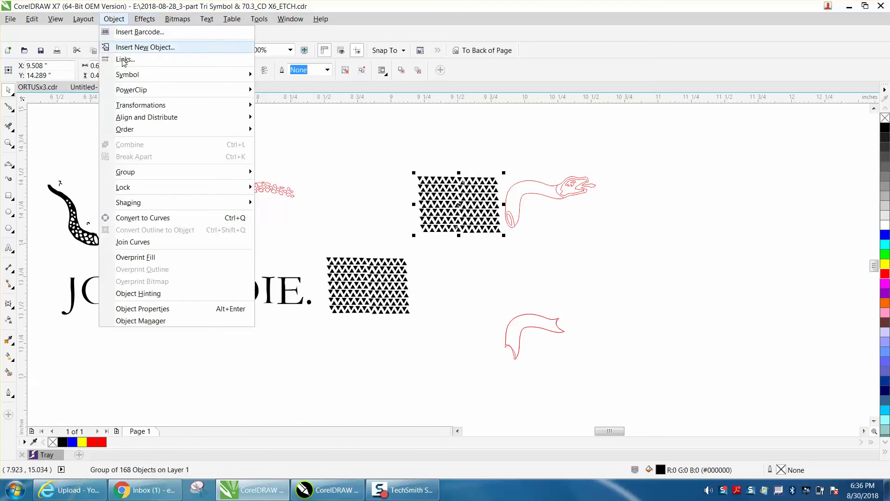
pyautogui.moveTo(147, 91)
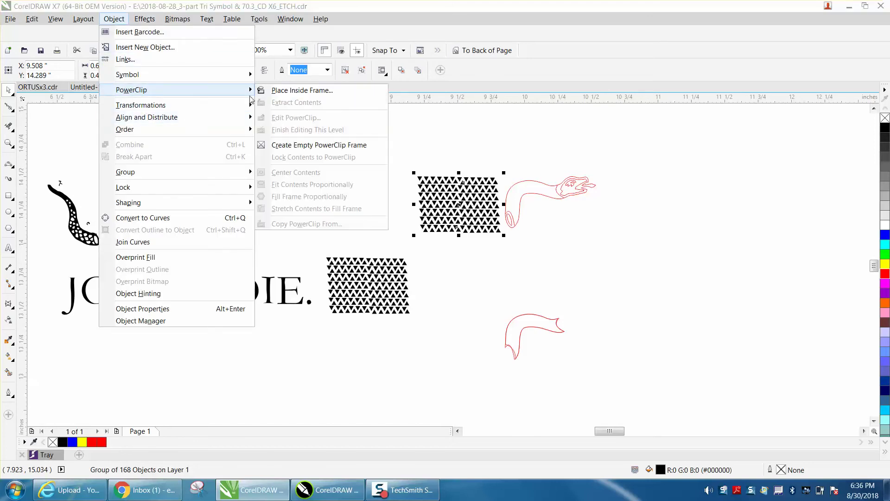
pyautogui.click(297, 90)
pyautogui.click(502, 322)
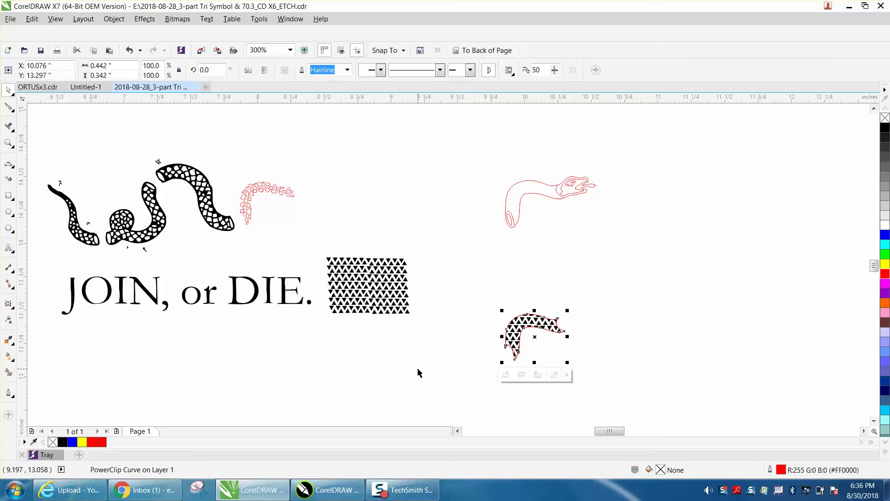
pyautogui.hotkey('shift', 'Up')
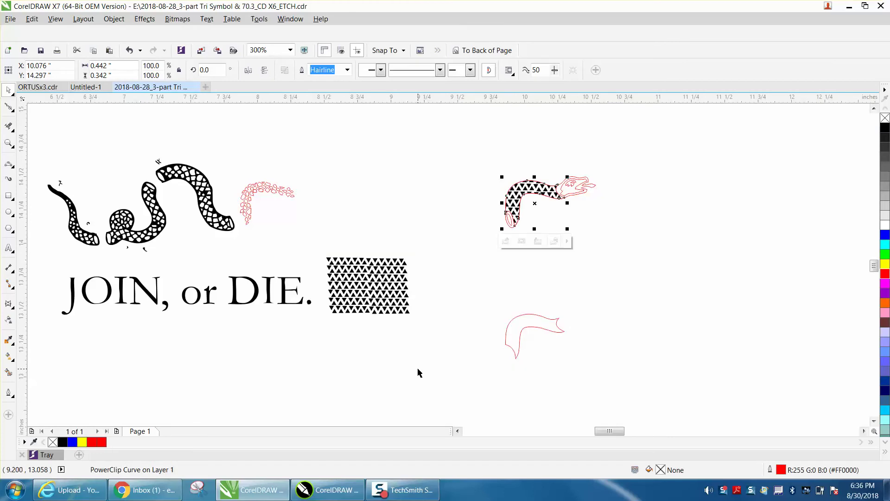
# Zoom in on the patterned snake and select all its parts.
pyautogui.press('z')
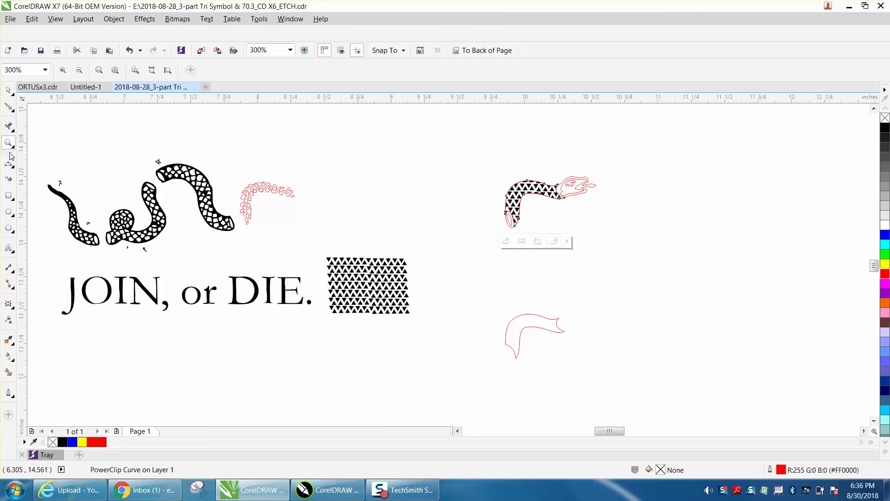
pyautogui.moveTo(470, 164); pyautogui.dragTo(683, 254)
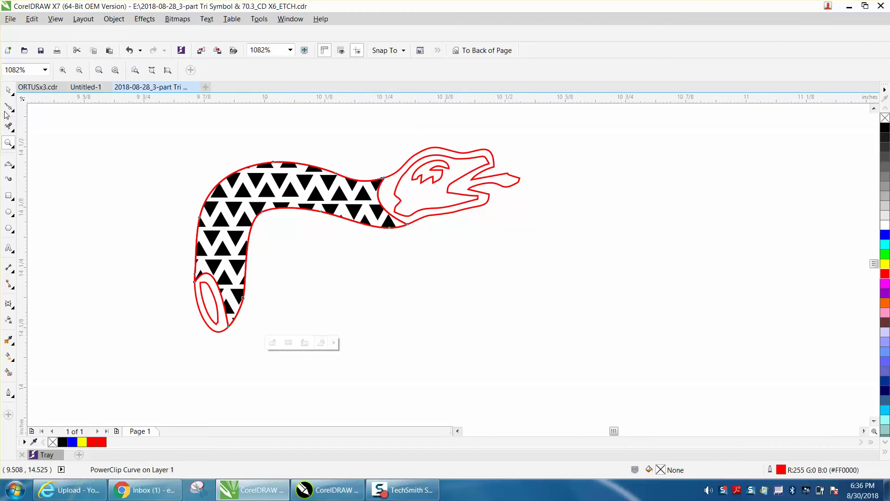
pyautogui.click(9, 90)
pyautogui.moveTo(164, 127); pyautogui.dragTo(619, 366)
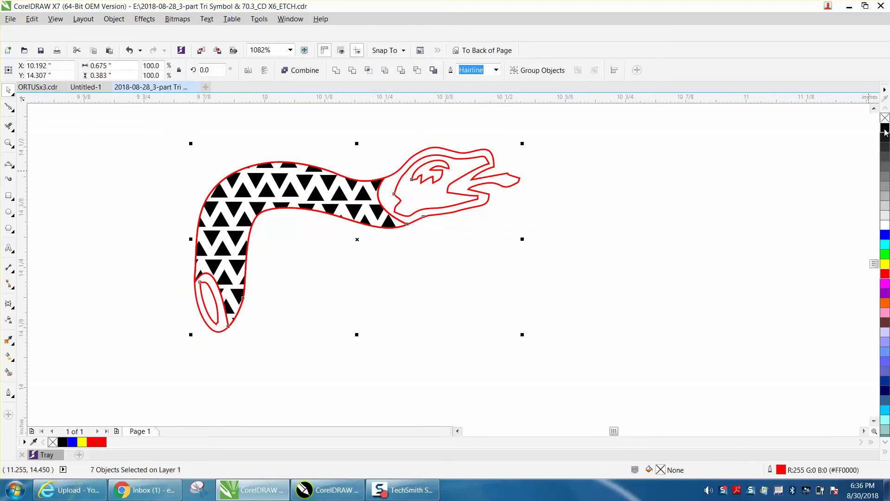
# Make the snake's outlines black, trying a 1.0 pt width that is then undone.
pyautogui.rightClick(885, 132)
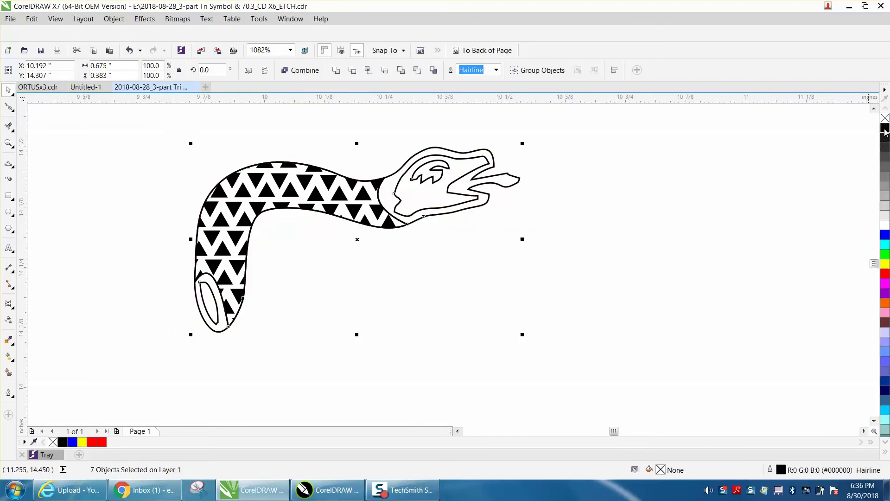
pyautogui.doubleClick(782, 472)
pyautogui.click(377, 162)
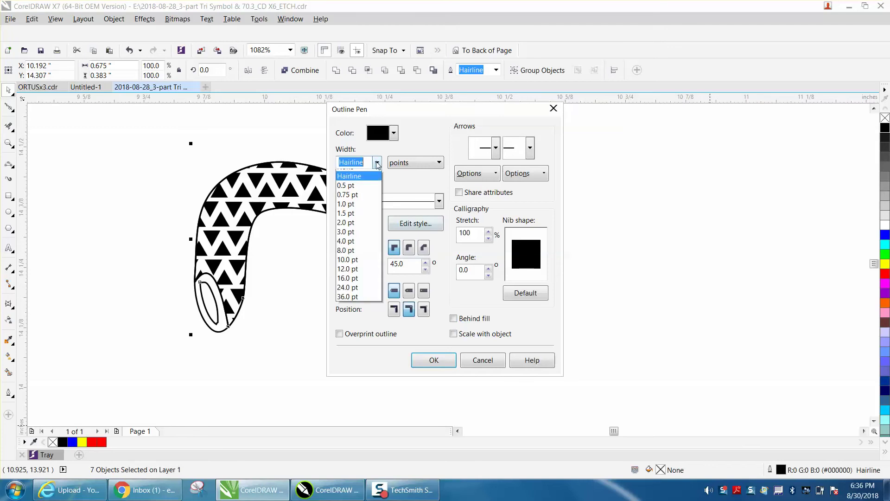
pyautogui.click(358, 210)
pyautogui.click(431, 360)
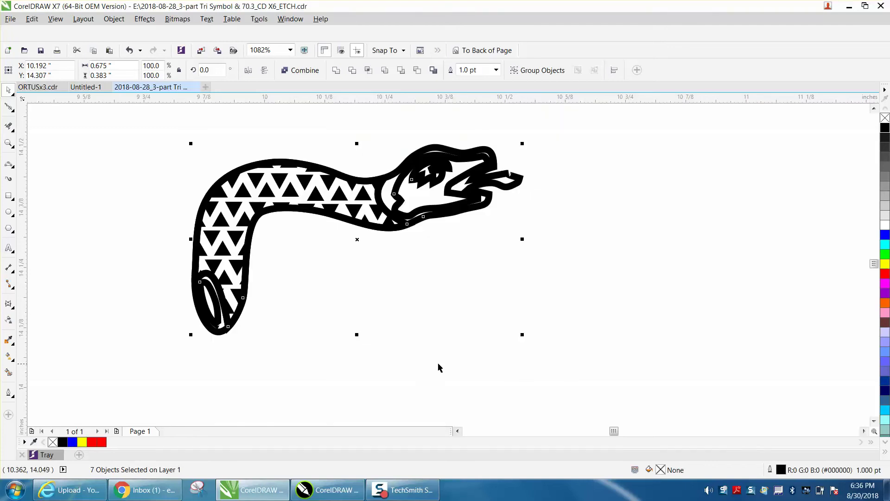
pyautogui.click(130, 51)
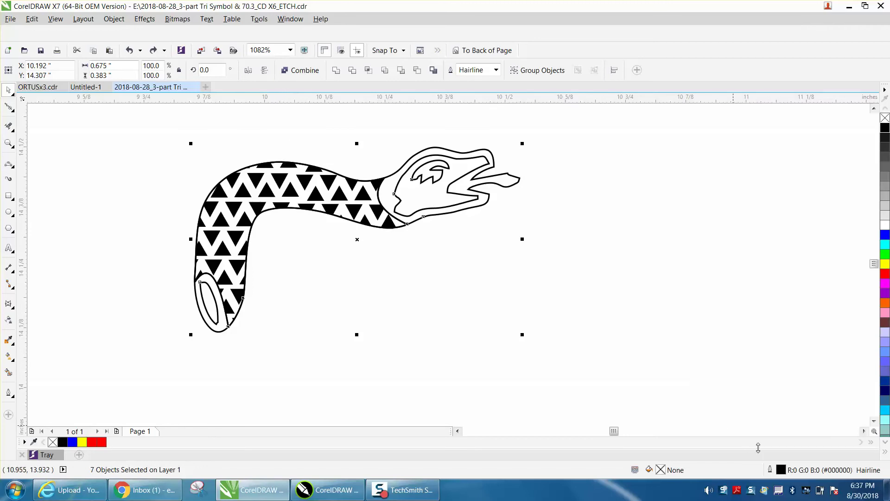
# Set the outline to 0.5 pt with Scale with object, then enlarge the snake to about 247%.
pyautogui.doubleClick(781, 470)
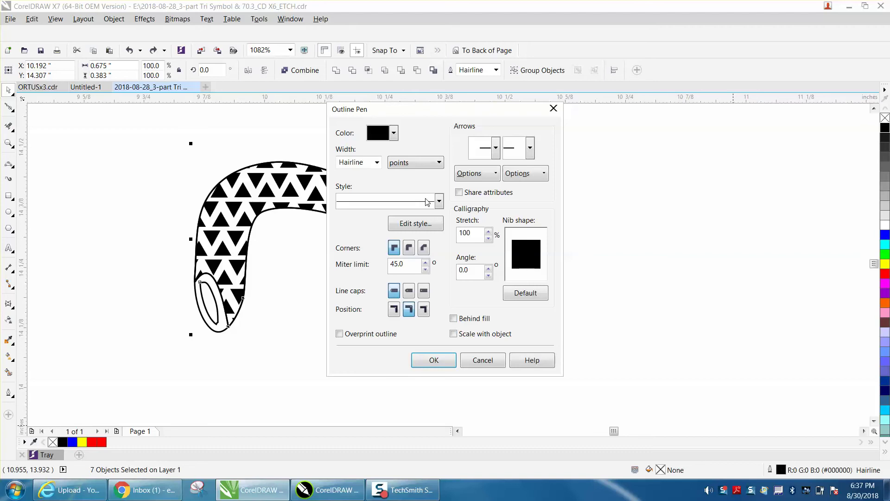
pyautogui.click(377, 162)
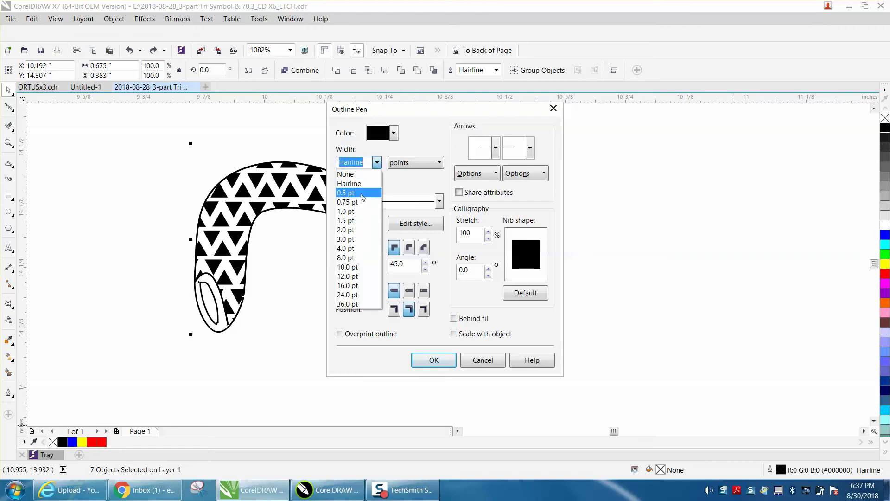
pyautogui.click(361, 195)
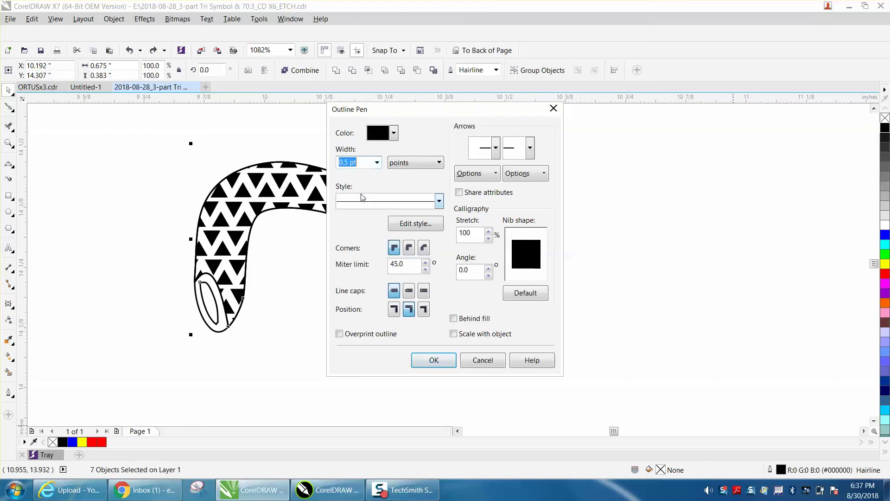
pyautogui.click(453, 334)
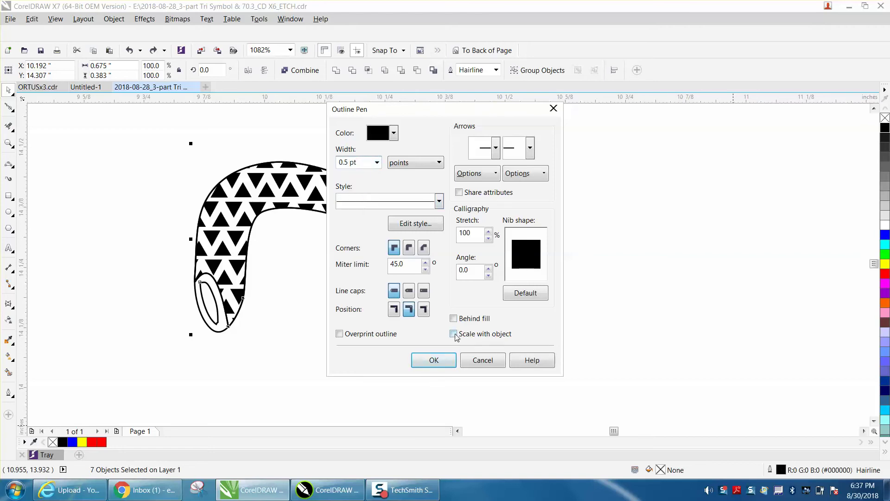
pyautogui.click(444, 366)
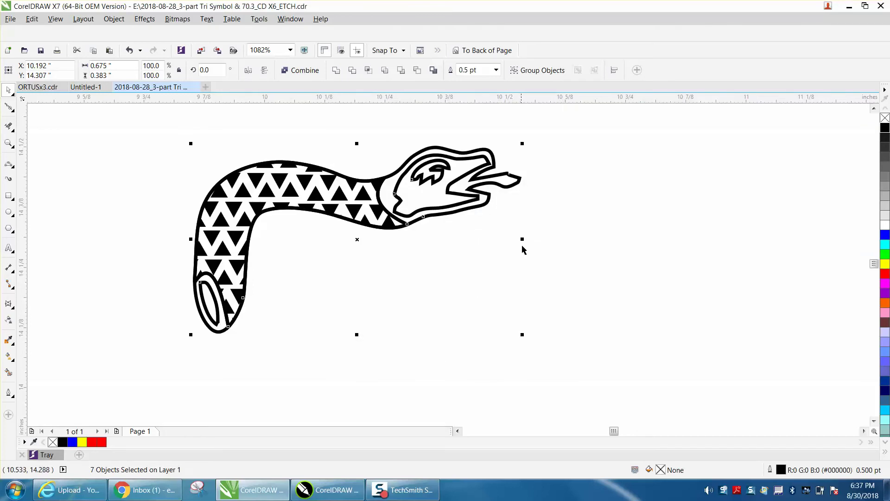
pyautogui.scroll(-2, 522, 240)
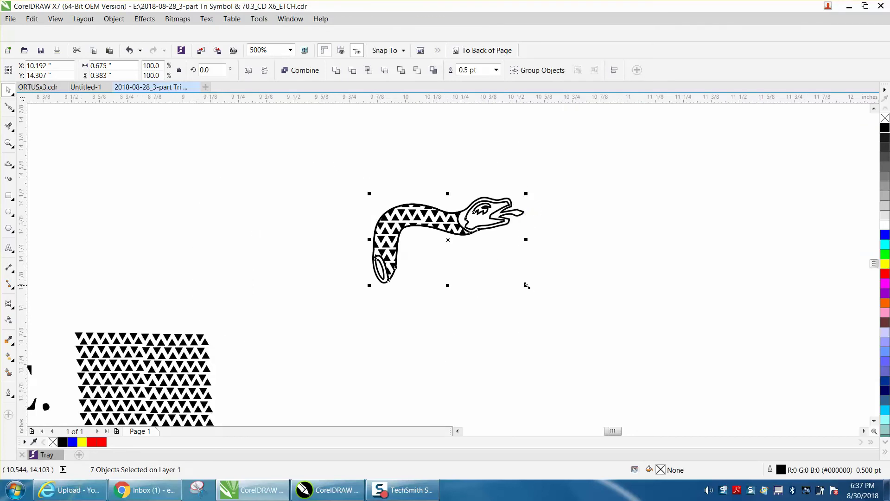
pyautogui.moveTo(527, 285); pyautogui.dragTo(748, 411)
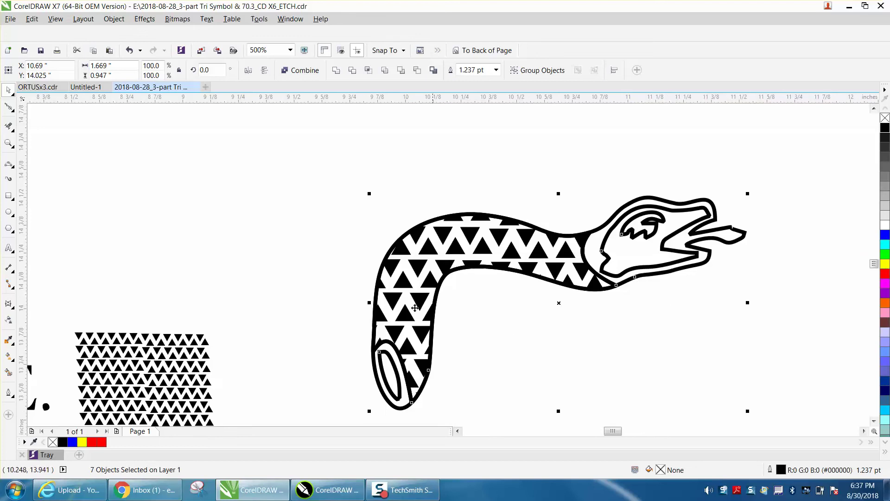
# Reposition the patterned snake body, undoing a drag and nudging it one inch up.
pyautogui.press('Escape')
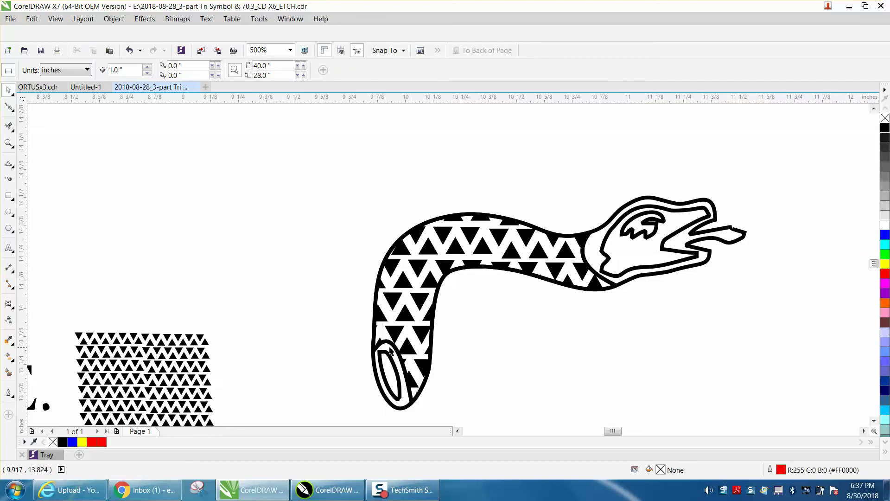
pyautogui.click(392, 344)
pyautogui.moveTo(392, 344); pyautogui.dragTo(449, 350)
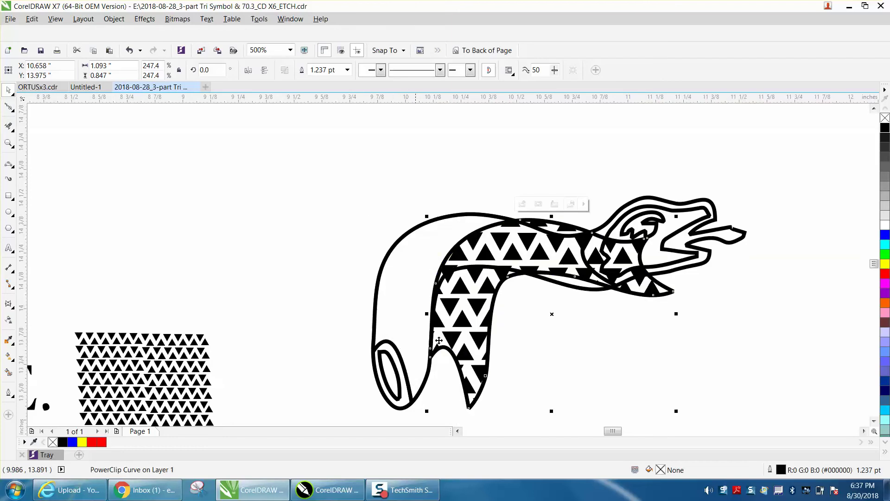
pyautogui.click(129, 50)
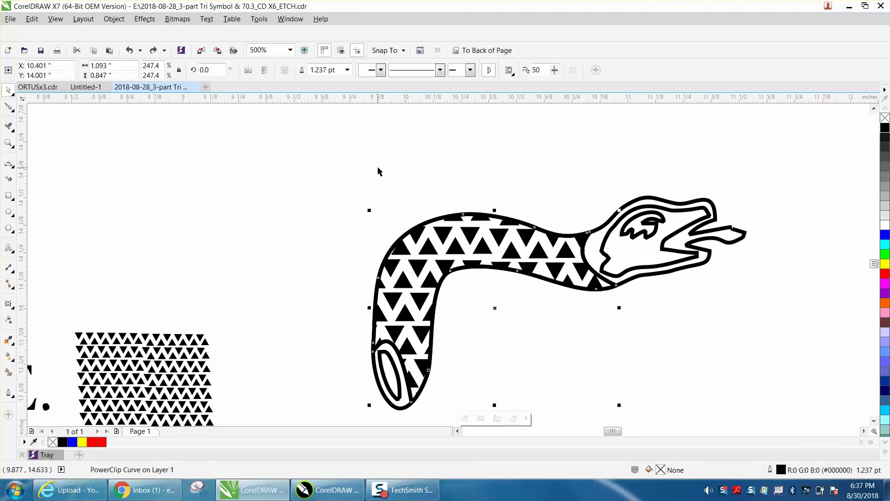
pyautogui.press('Up')
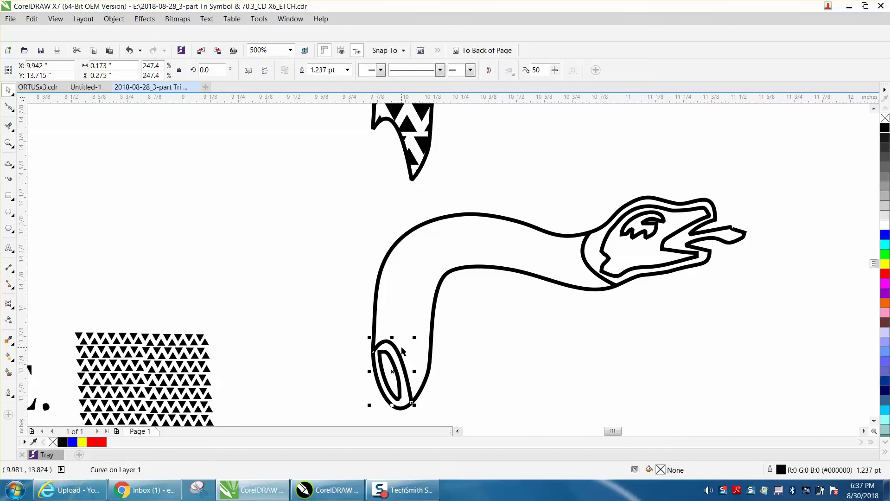
pyautogui.click(412, 343)
pyautogui.click(592, 264)
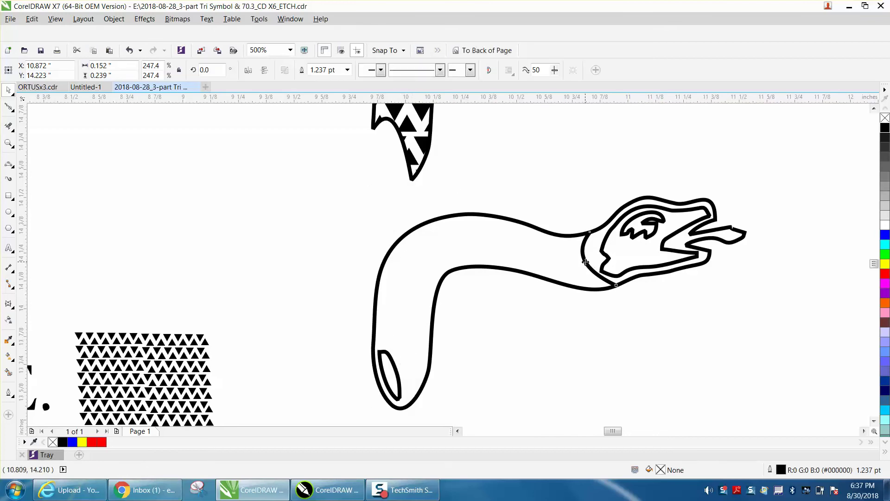
pyautogui.press('Delete')
# Nudge the patterned body into the snake outline and remove its black outline.
pyautogui.click(428, 143)
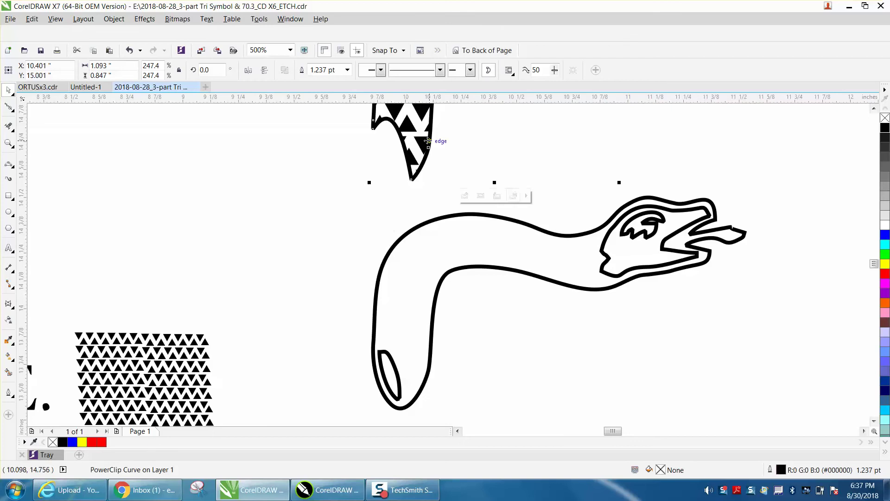
pyautogui.press('Down')
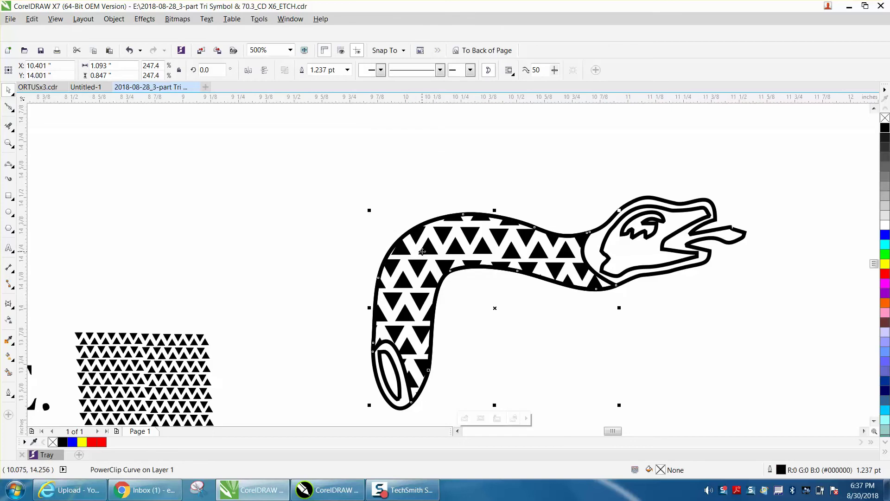
pyautogui.press('Up')
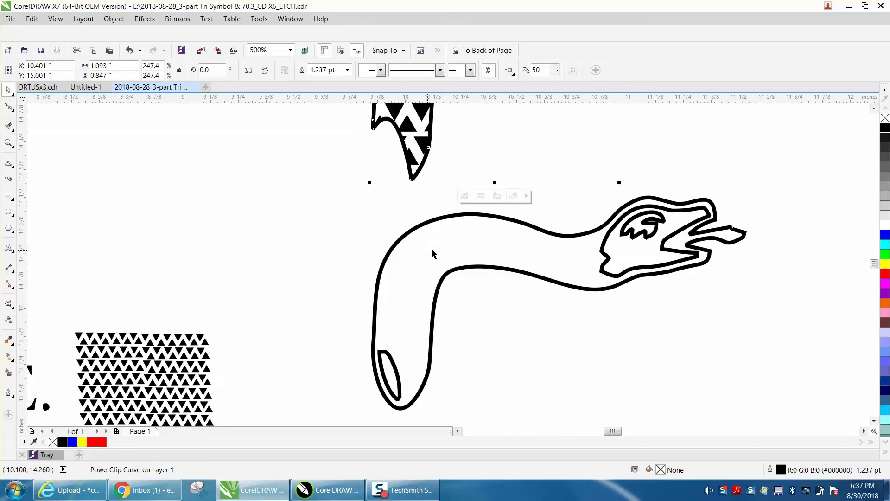
pyautogui.scroll(-1, 436, 253)
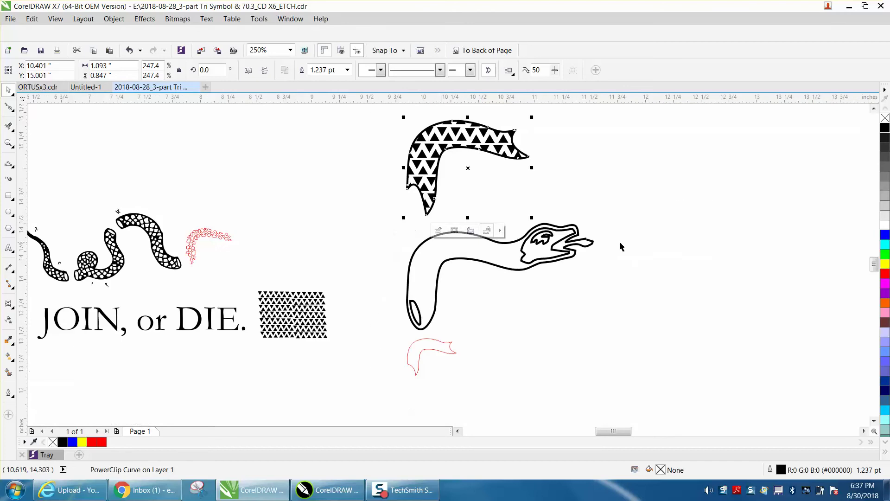
pyautogui.rightClick(885, 120)
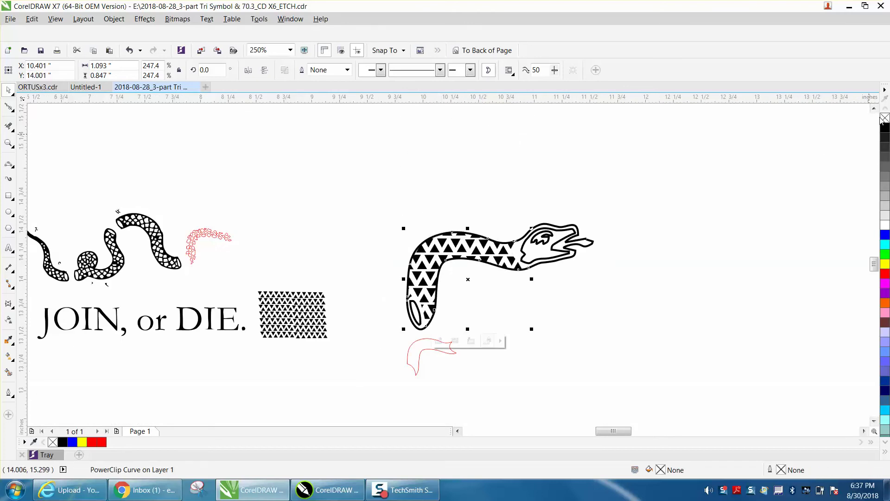
pyautogui.click(624, 278)
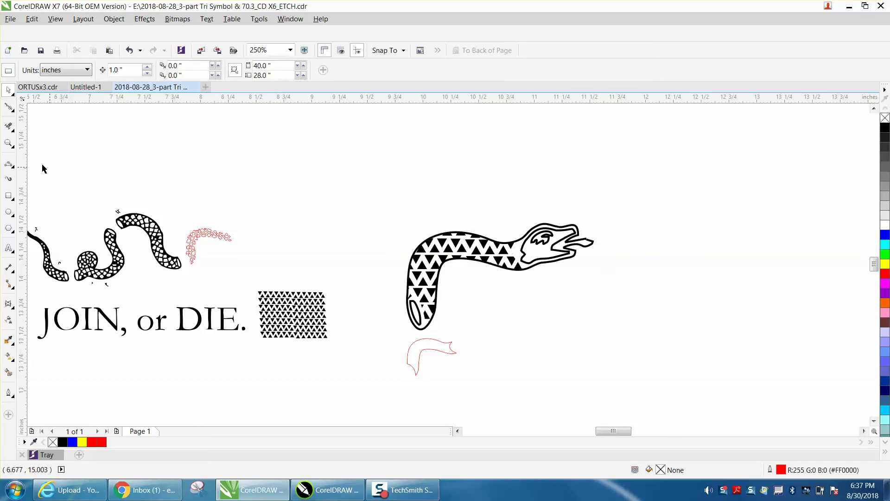
pyautogui.press('z')
pyautogui.moveTo(338, 208); pyautogui.dragTo(672, 340)
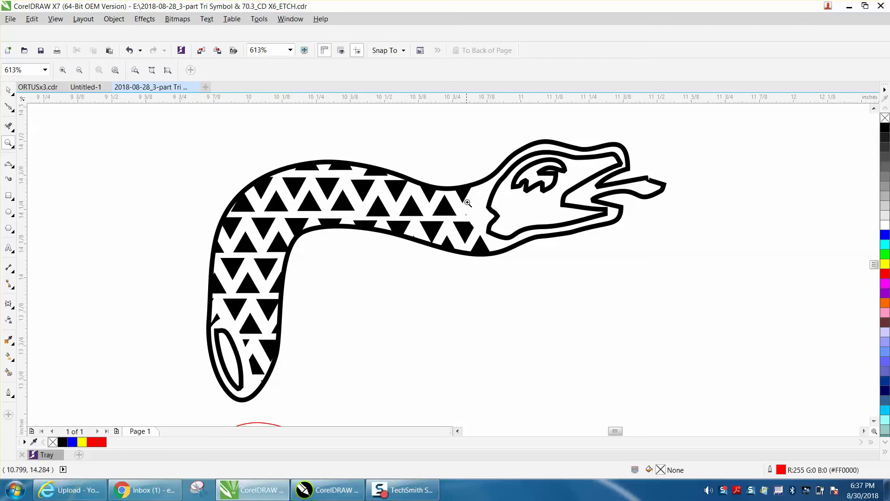
pyautogui.rightClick(369, 186)
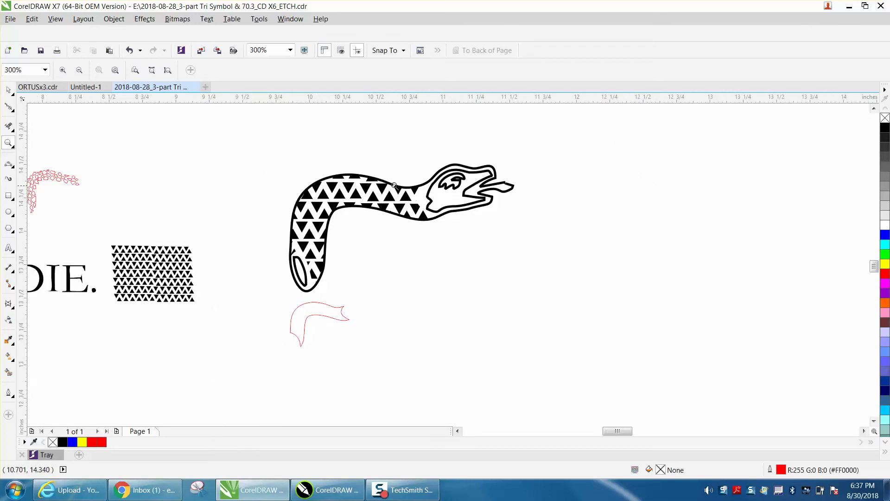
pyautogui.rightClick(340, 255)
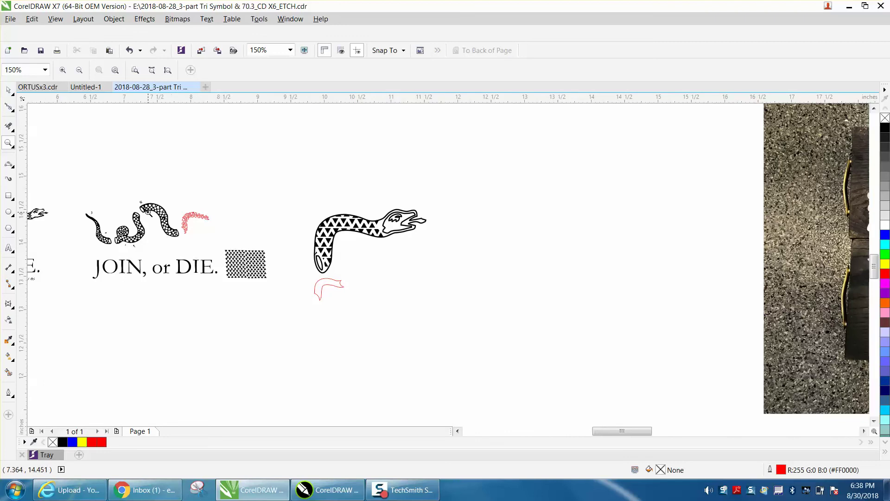
pyautogui.moveTo(140, 200); pyautogui.dragTo(236, 253)
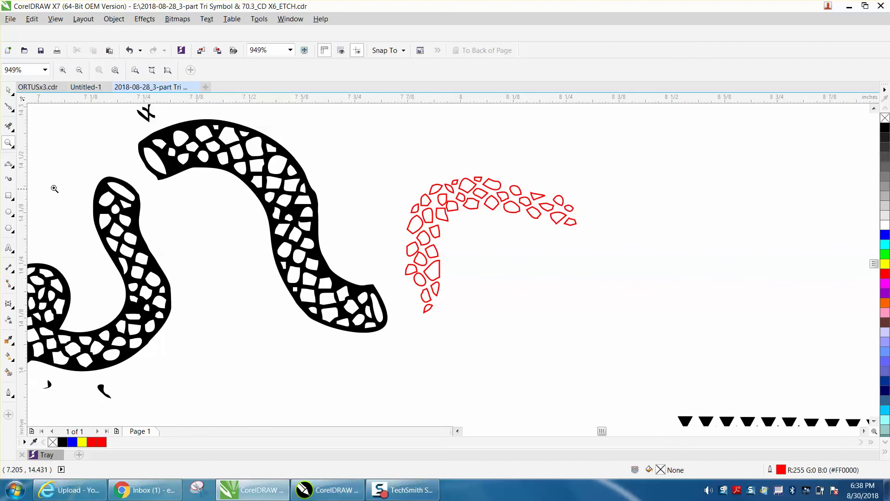
pyautogui.moveTo(400, 169); pyautogui.dragTo(563, 243)
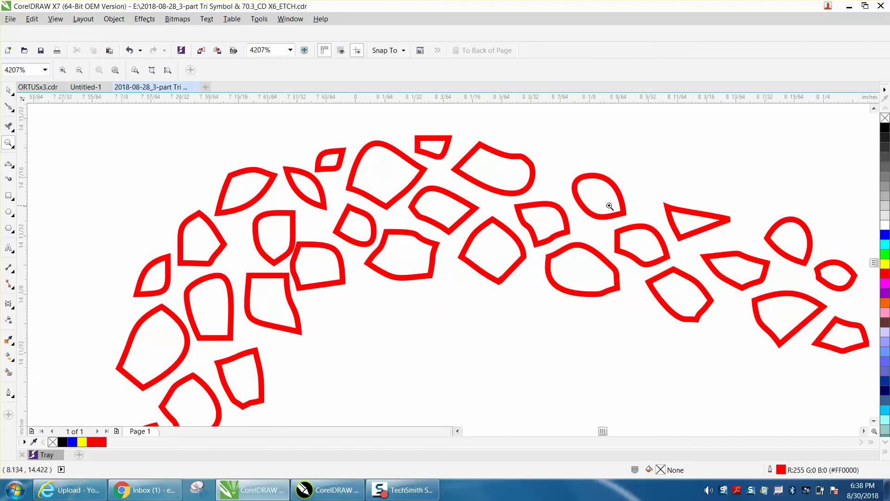
pyautogui.scroll(-2, 484, 221)
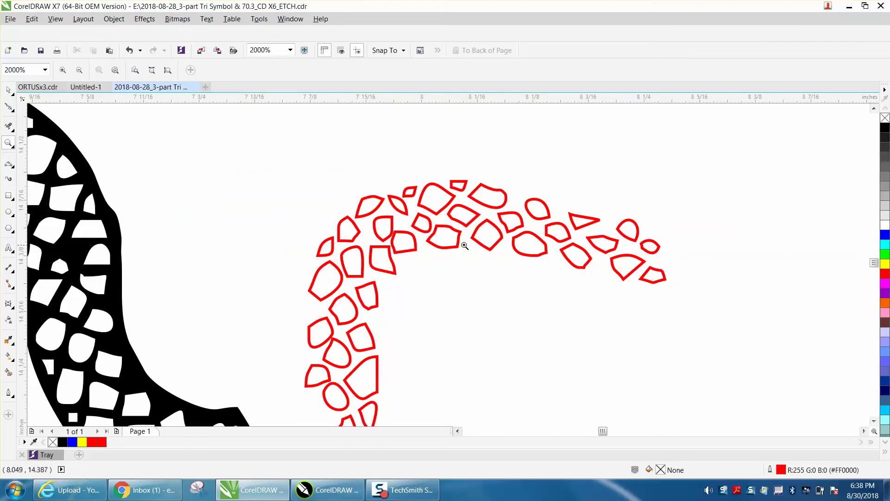
pyautogui.scroll(-2, 459, 254)
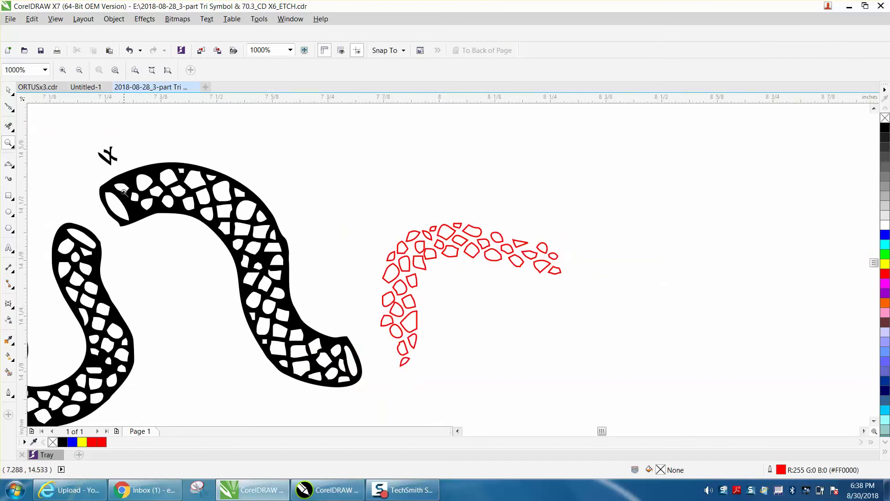
pyautogui.click(8, 195)
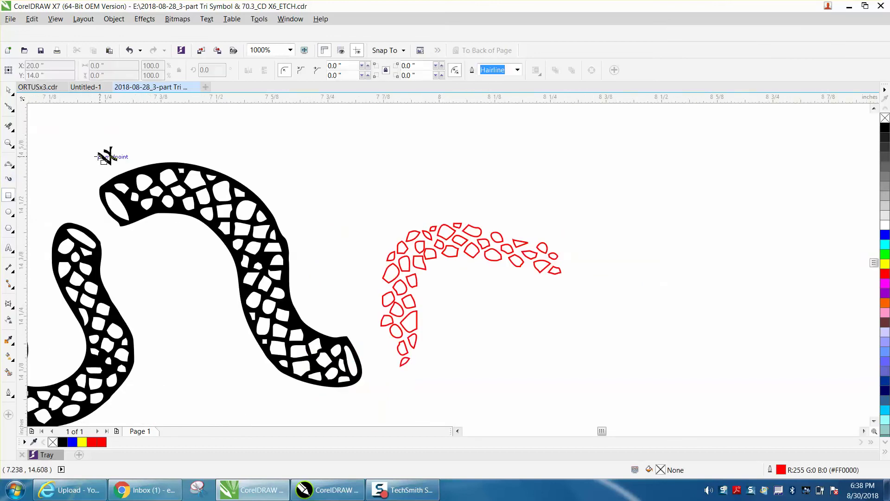
# Draw a rectangle framing the middle black snake segment, then zoom in on the patterned snake and red flag.
pyautogui.moveTo(100, 156)
pyautogui.mouseDown()
pyautogui.moveTo(262, 356)
pyautogui.moveTo(371, 420)
pyautogui.mouseUp()
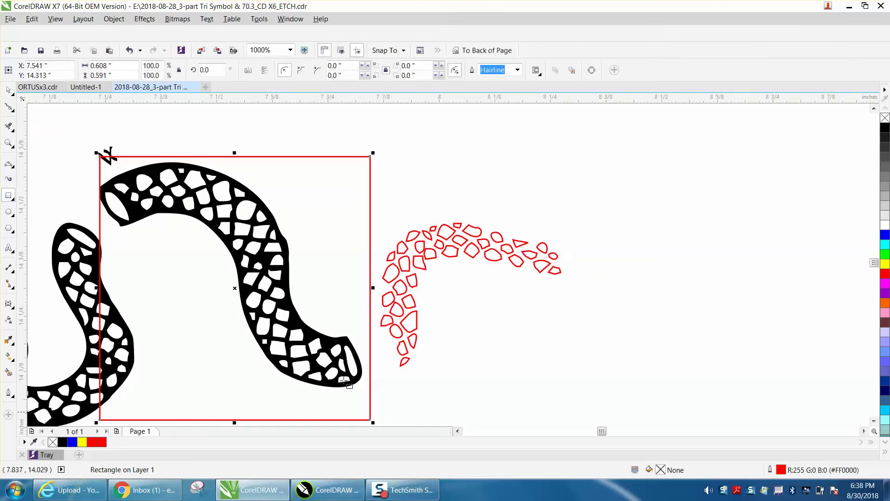
pyautogui.scroll(-2, 211, 194)
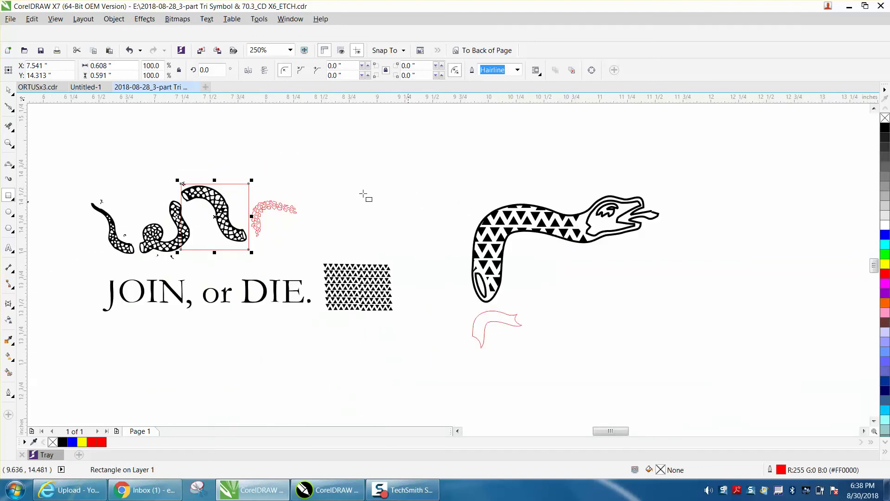
pyautogui.click(9, 143)
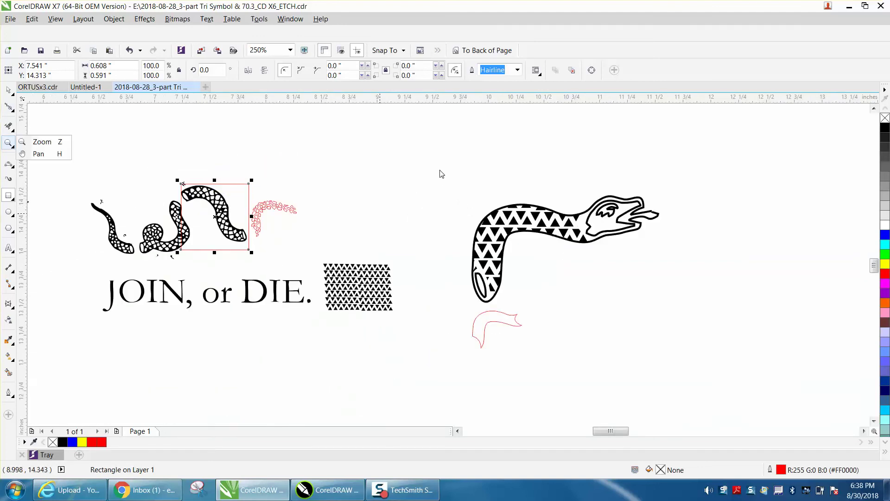
pyautogui.click(8, 143)
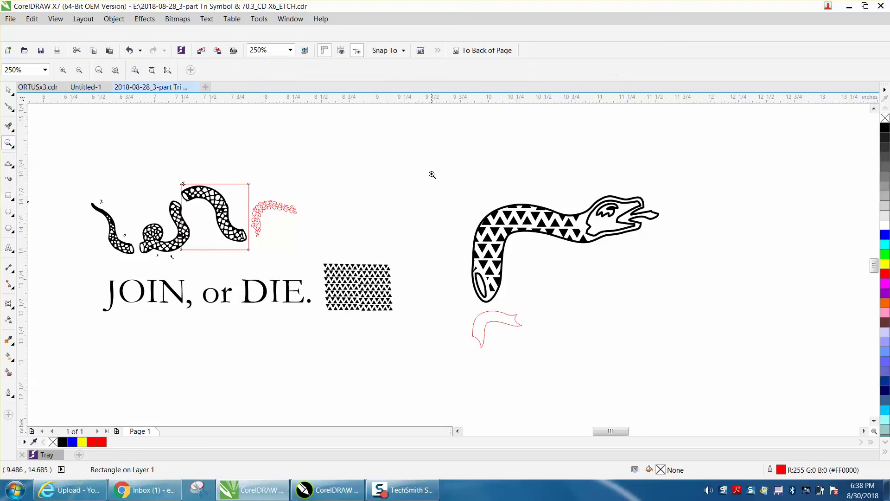
pyautogui.moveTo(434, 178); pyautogui.dragTo(729, 367)
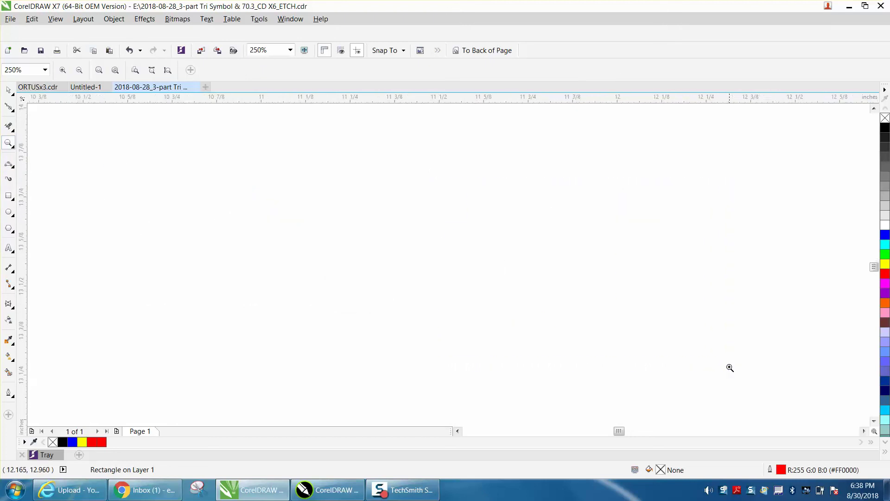
pyautogui.rightClick(559, 290)
pyautogui.moveTo(369, 290); pyautogui.dragTo(474, 340)
pyautogui.scroll(-4, 464, 320)
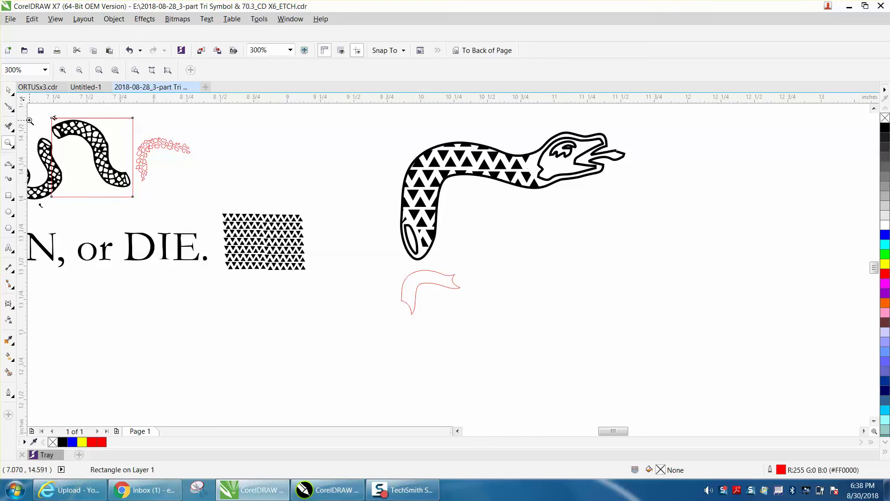
# Zoom in on the middle snake segment and delete the framing rectangle.
pyautogui.moveTo(52, 114); pyautogui.dragTo(188, 207)
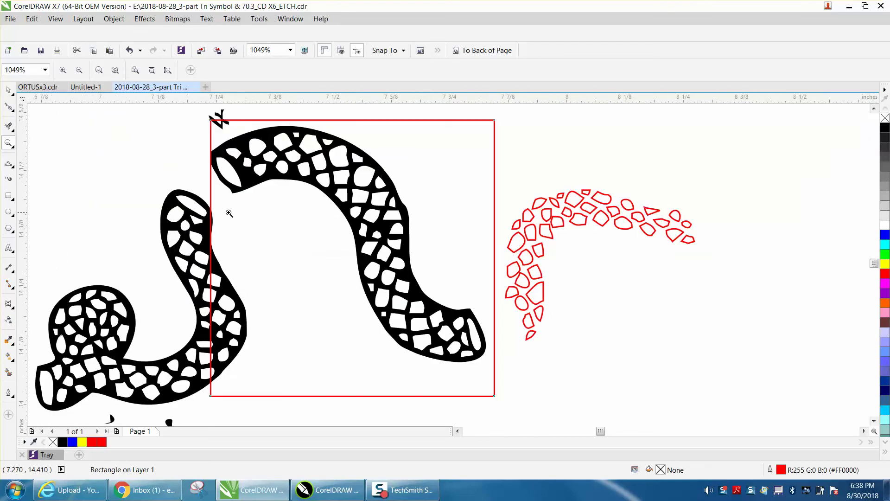
pyautogui.press('space')
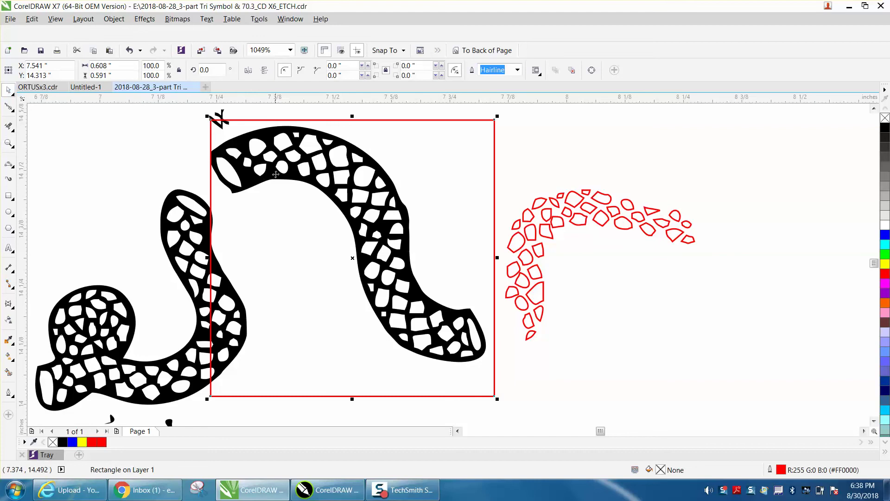
pyautogui.press('Delete')
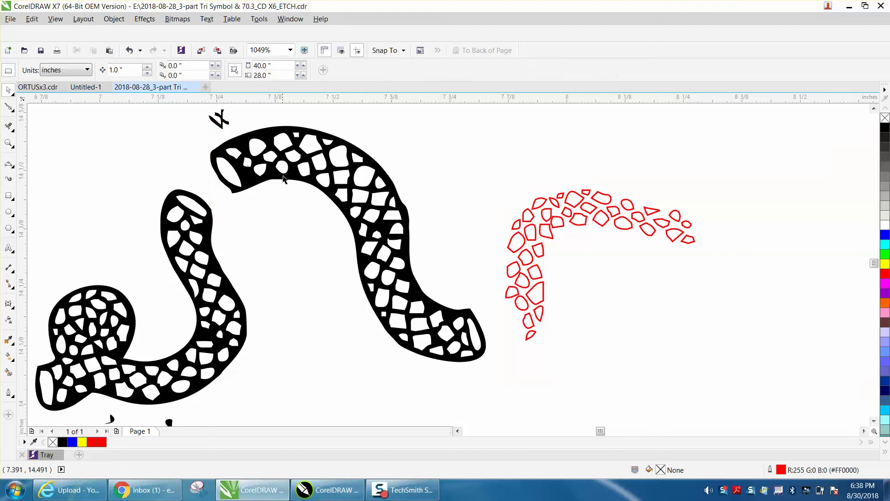
# Give the middle snake segment no fill and a red outline.
pyautogui.click(287, 179)
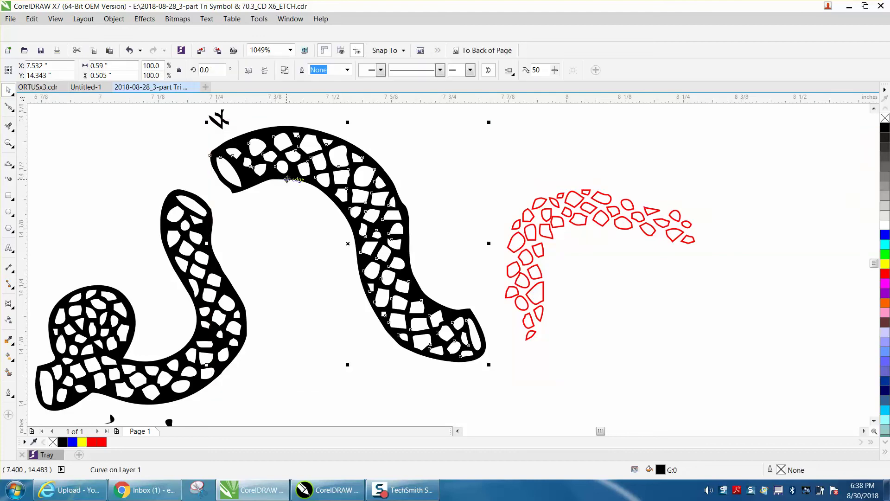
pyautogui.click(884, 119)
pyautogui.rightClick(885, 274)
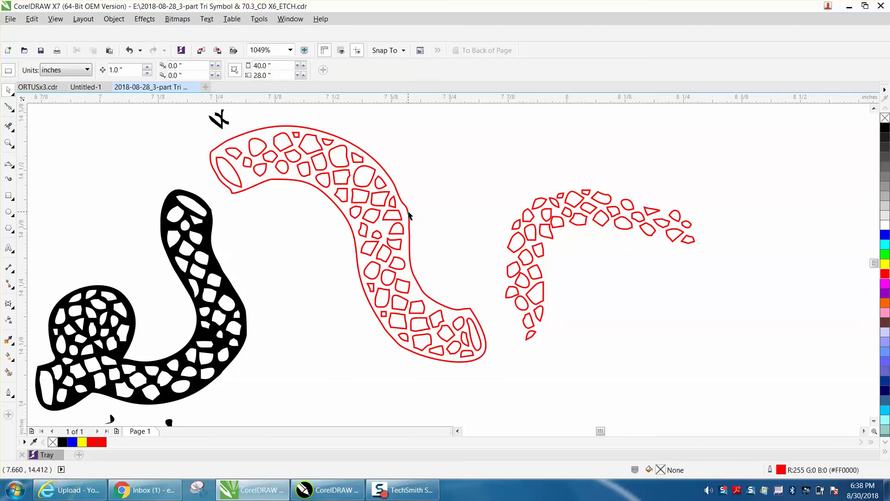
pyautogui.click(114, 18)
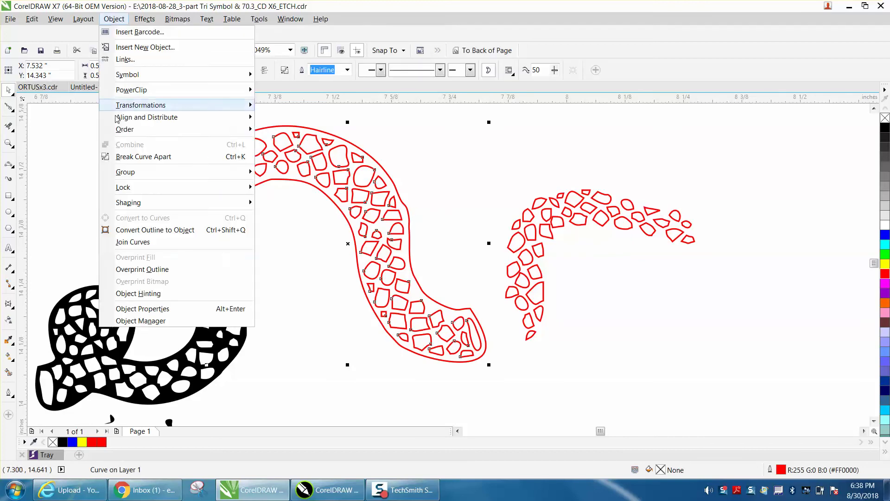
pyautogui.click(138, 157)
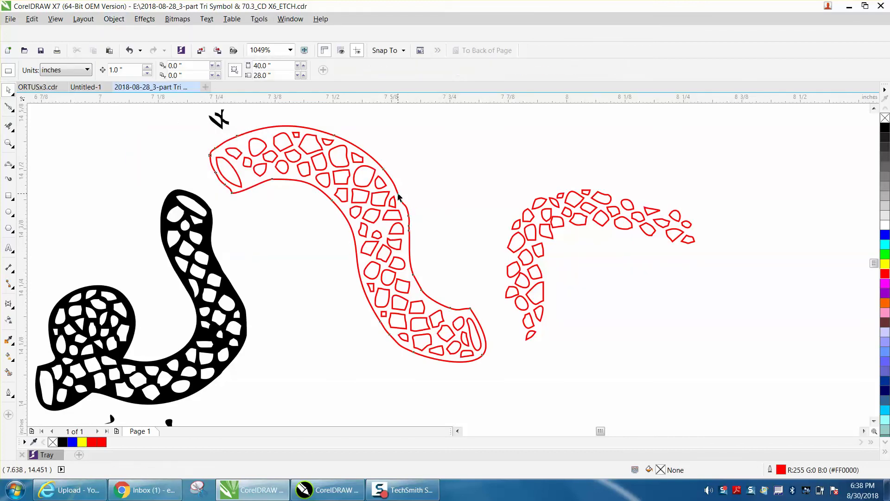
pyautogui.press('Down')
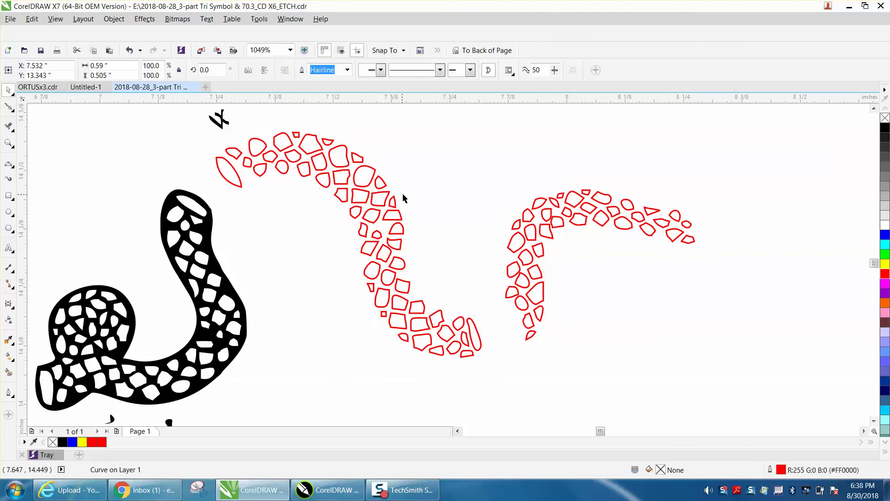
pyautogui.scroll(-5, 416, 333)
pyautogui.press('Right')
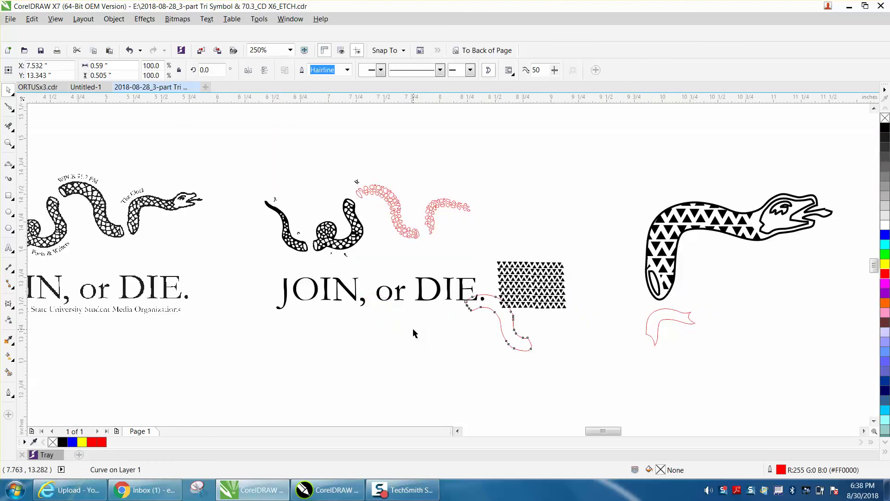
pyautogui.press('Right')
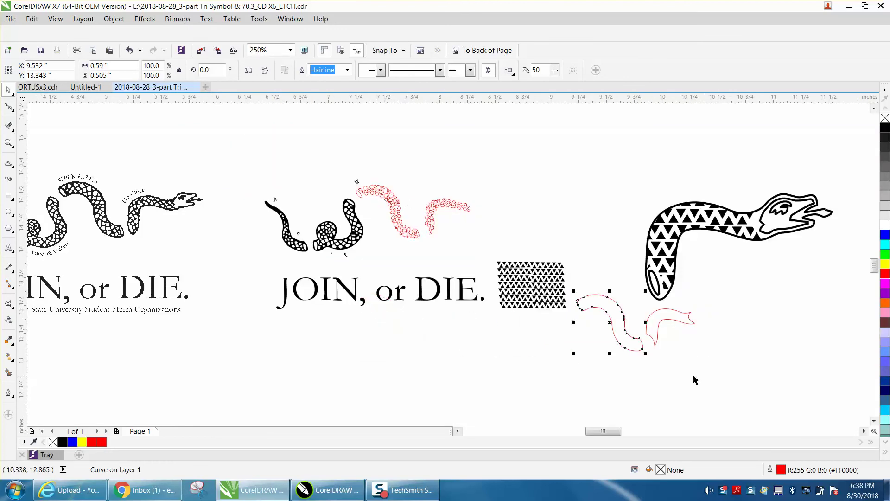
pyautogui.click(545, 290)
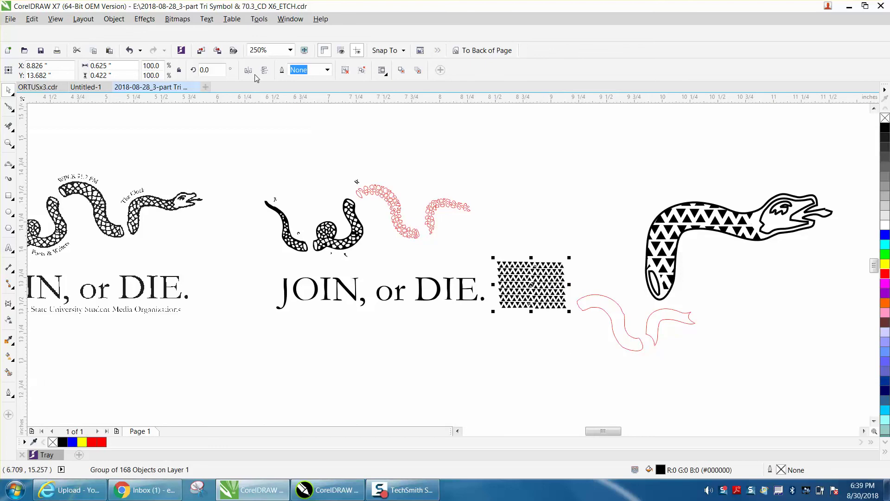
# PowerClip the triangle pattern inside the red snake segment outline and zoom in to check it.
pyautogui.click(114, 19)
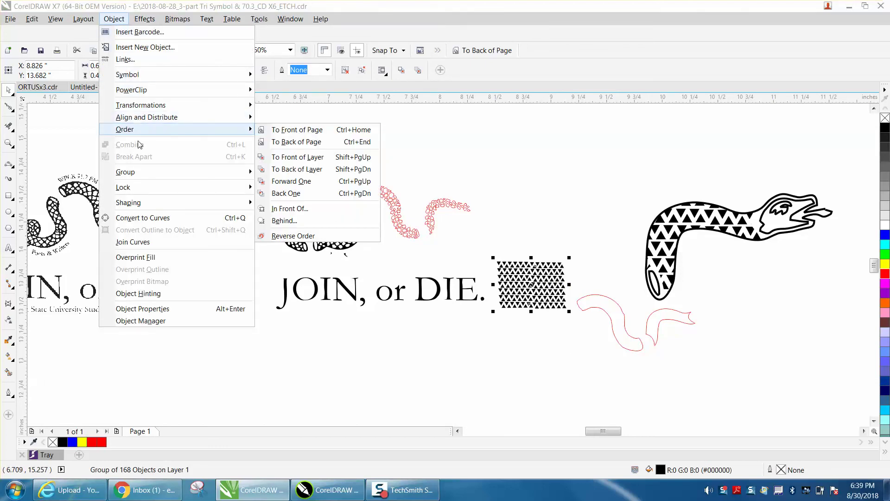
pyautogui.moveTo(179, 89)
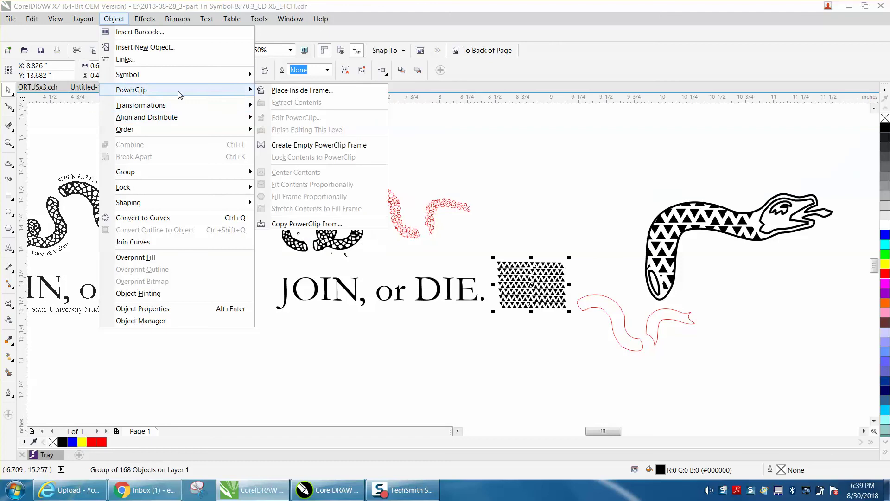
pyautogui.click(298, 89)
pyautogui.click(580, 300)
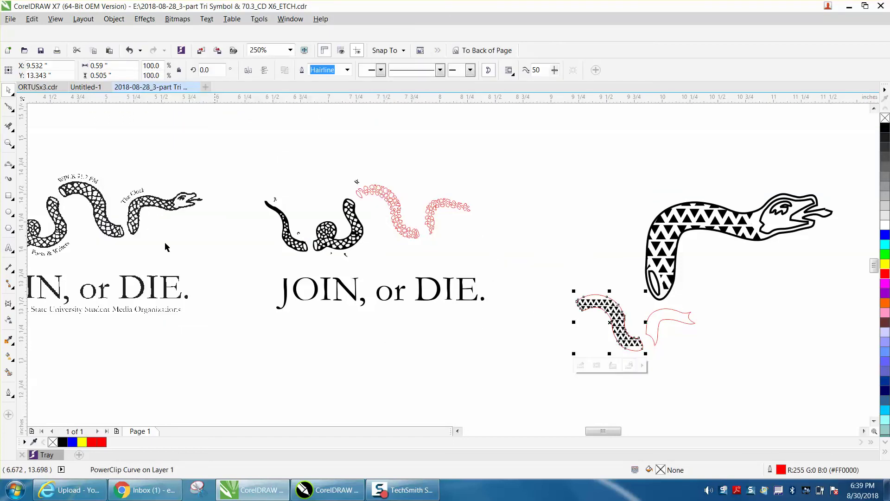
pyautogui.press('z')
pyautogui.moveTo(561, 284); pyautogui.dragTo(705, 381)
pyautogui.click(9, 90)
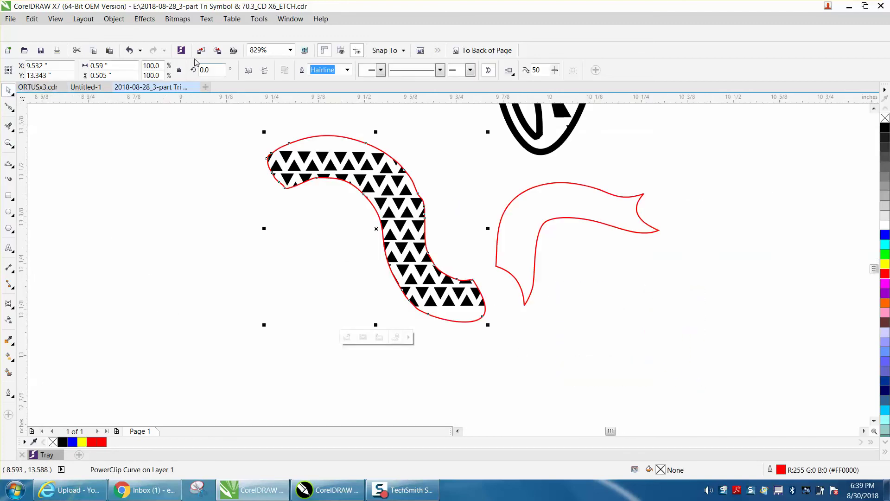
# Undo the PowerClip and stretch the triangle pattern block taller and wider.
pyautogui.click(130, 50)
pyautogui.scroll(-2, 363, 179)
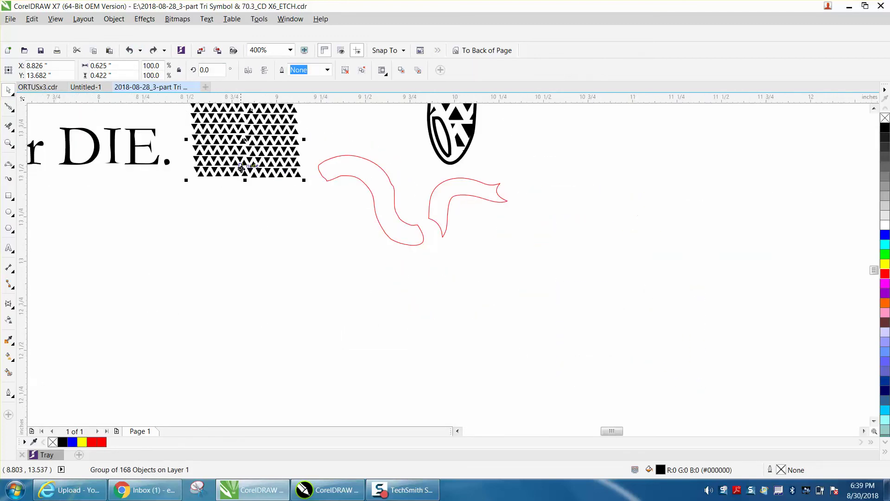
pyautogui.moveTo(245, 179); pyautogui.dragTo(246, 205)
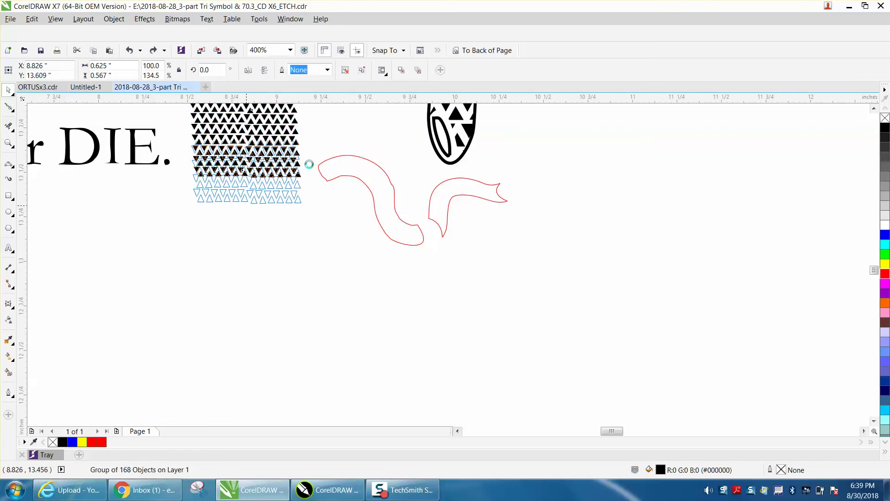
pyautogui.moveTo(304, 153); pyautogui.dragTo(329, 153)
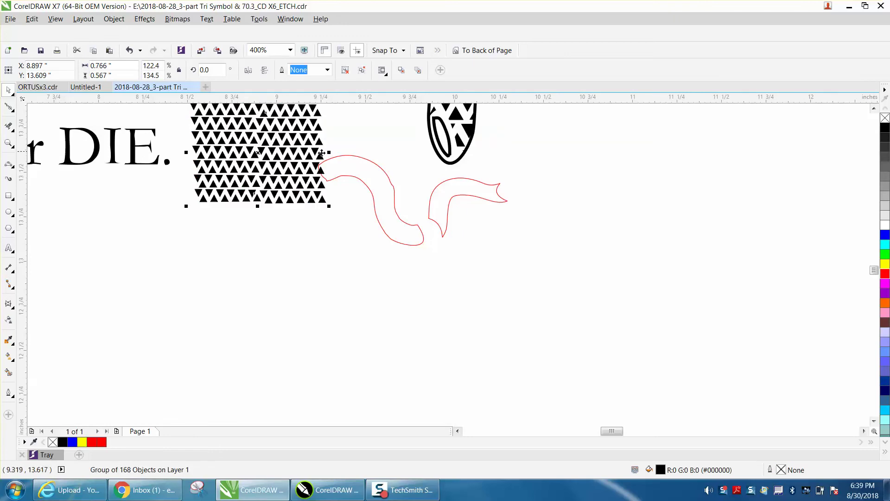
# Attempt to PowerClip the enlarged pattern into the snake segment, then undo the misplaced result.
pyautogui.click(114, 19)
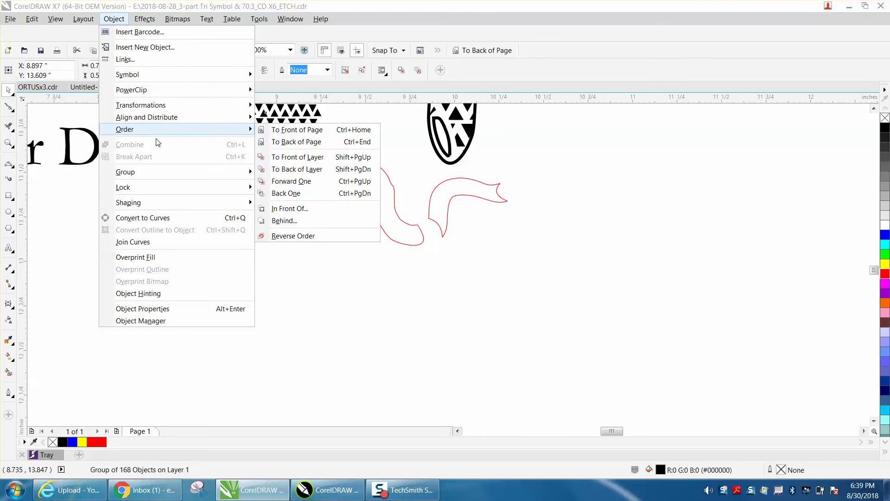
pyautogui.moveTo(160, 175)
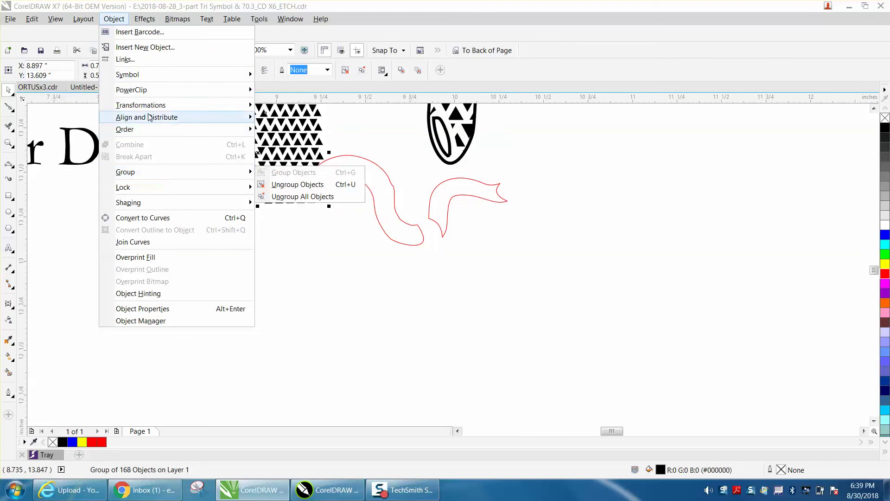
pyautogui.moveTo(157, 92)
pyautogui.click(285, 91)
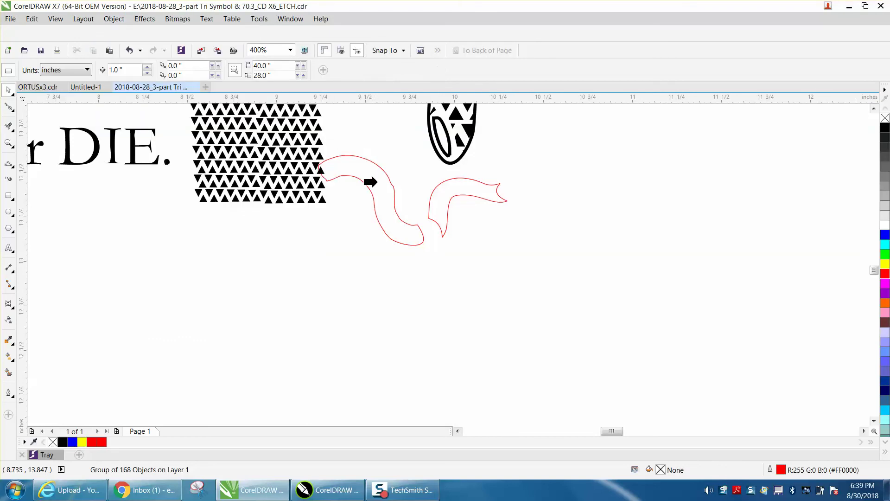
pyautogui.click(367, 182)
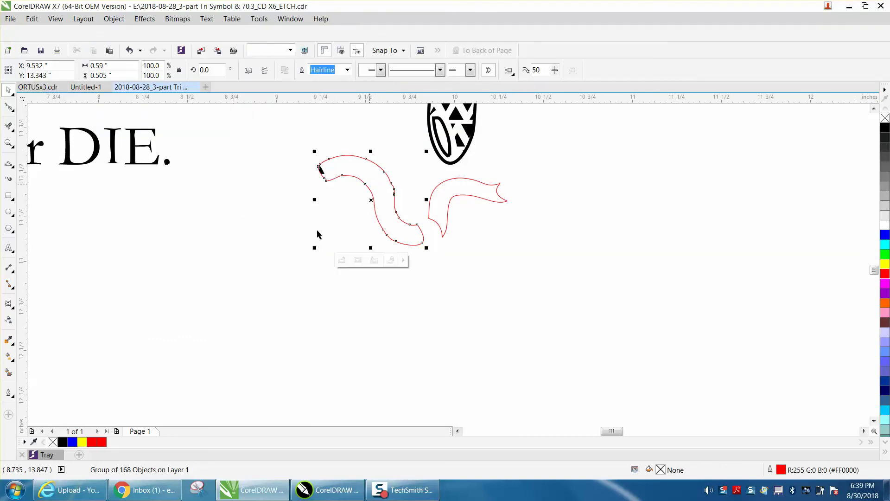
pyautogui.click(129, 50)
# Move the pattern block down-left and PowerClip it inside the red snake segment again.
pyautogui.click(261, 224)
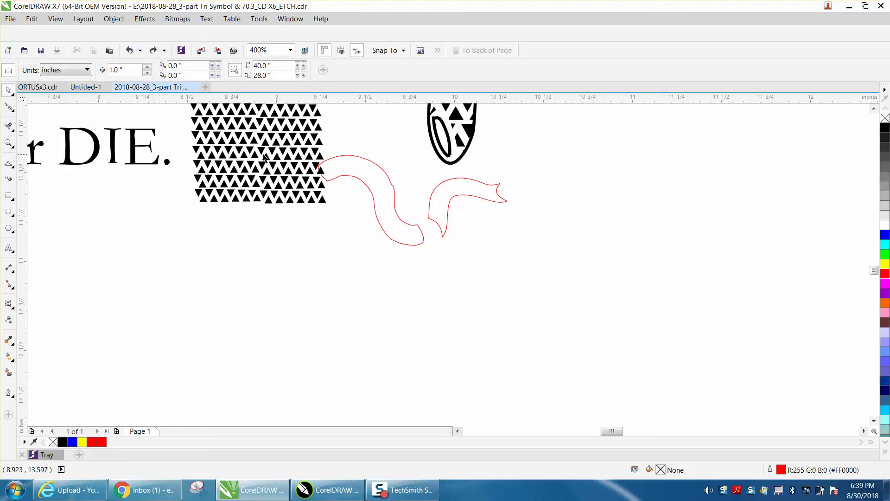
pyautogui.scroll(-2, 263, 144)
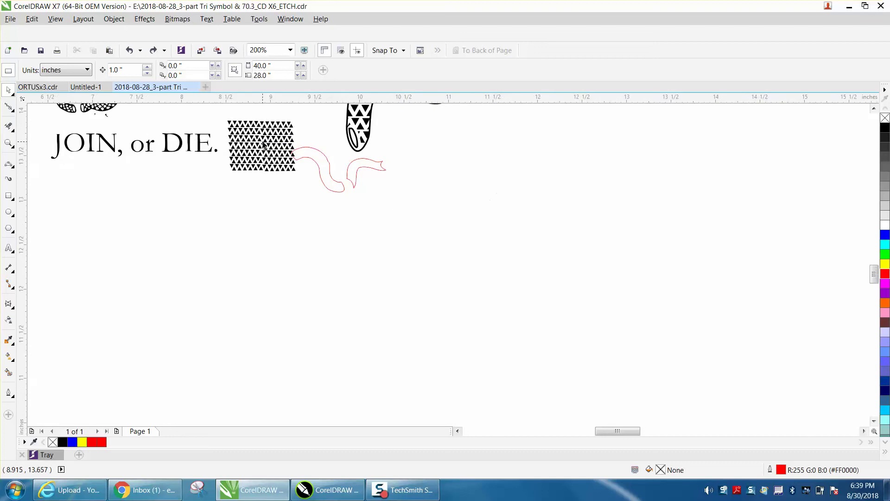
pyautogui.moveTo(263, 144); pyautogui.dragTo(235, 212)
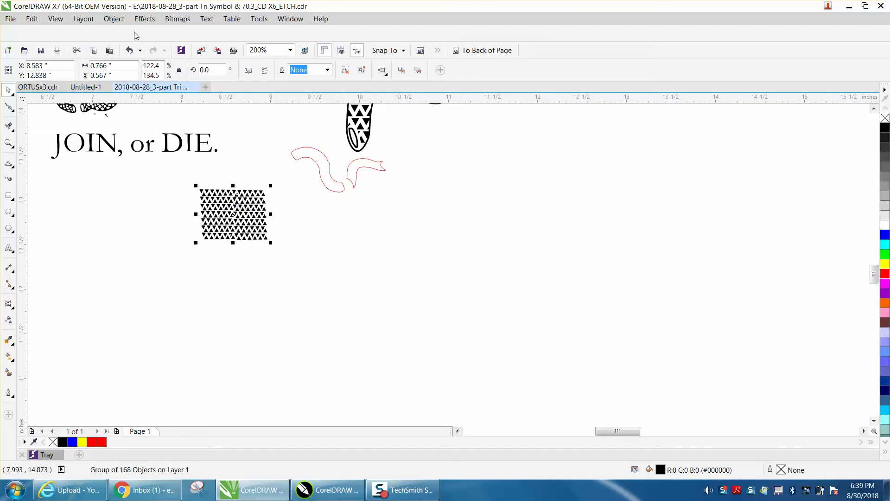
pyautogui.click(113, 19)
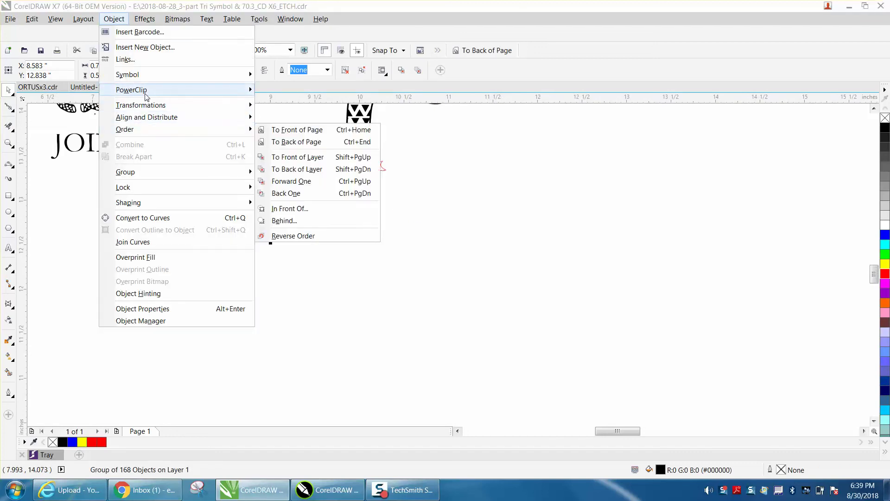
pyautogui.moveTo(145, 95)
pyautogui.click(278, 90)
pyautogui.click(305, 155)
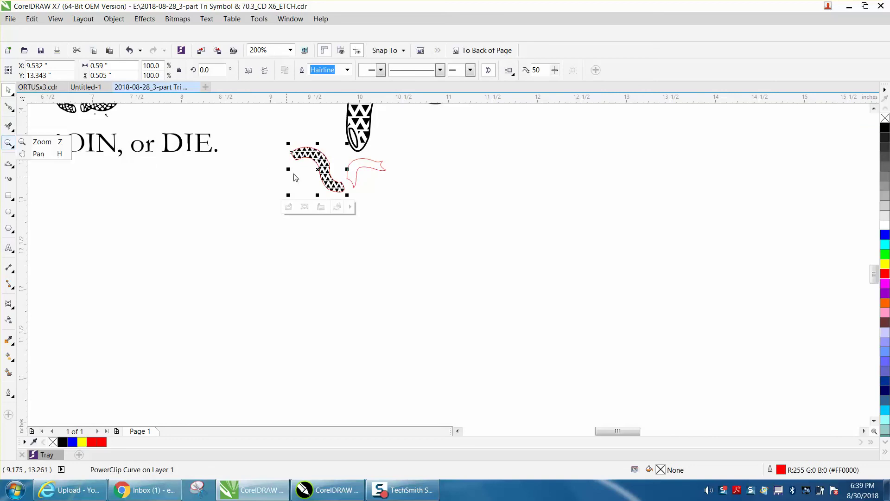
# Delete the kinked node on the patterned segment's right edge with the Shape tool, leaving 22 nodes.
pyautogui.click(42, 141)
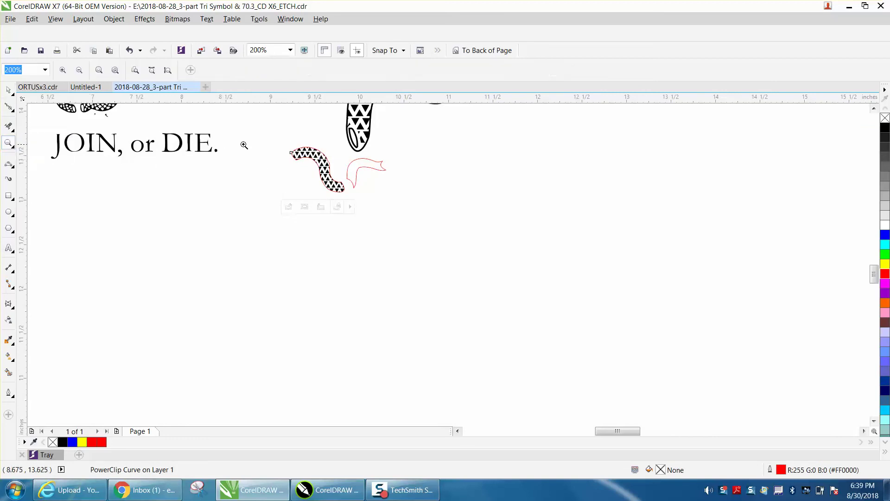
pyautogui.moveTo(288, 144); pyautogui.dragTo(390, 227)
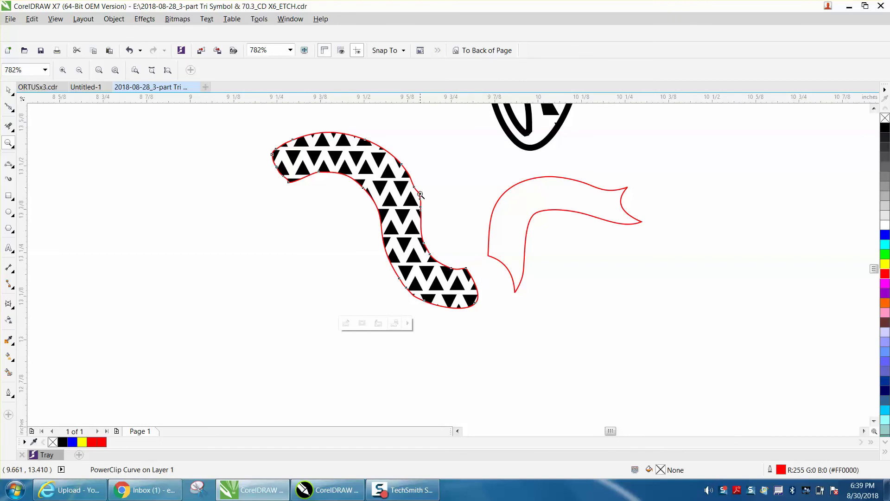
pyautogui.click(10, 144)
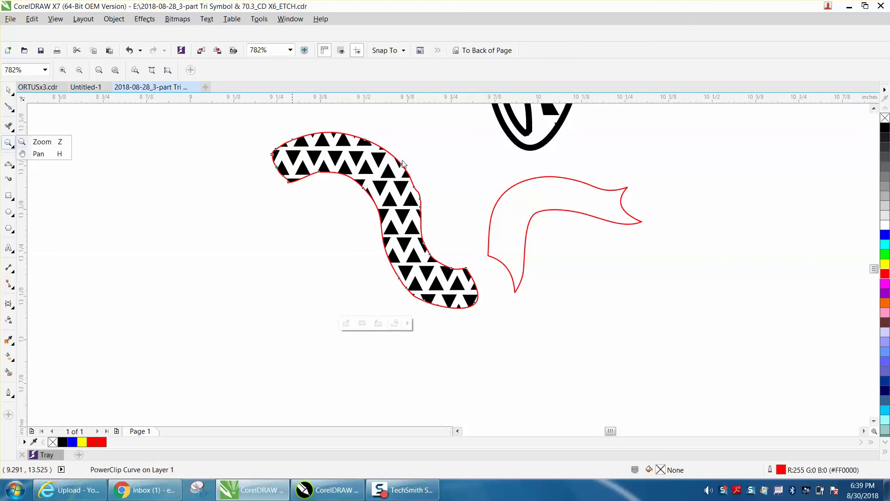
pyautogui.moveTo(403, 165); pyautogui.dragTo(445, 227)
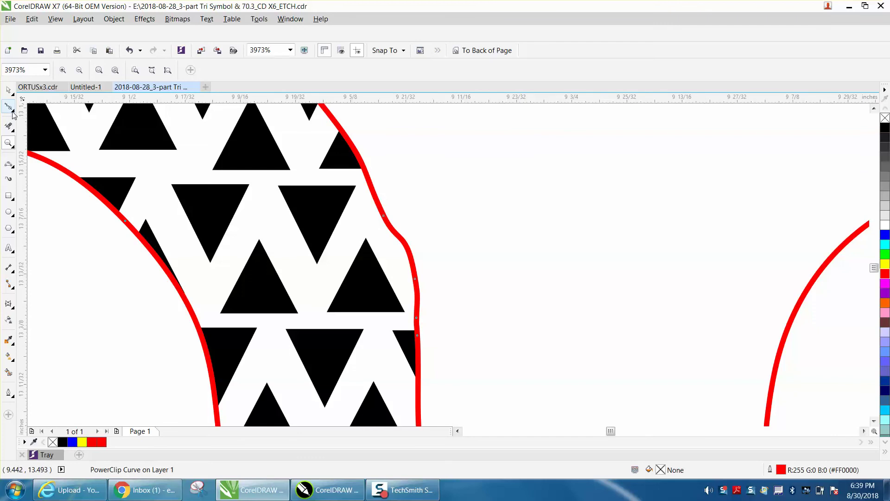
pyautogui.click(15, 113)
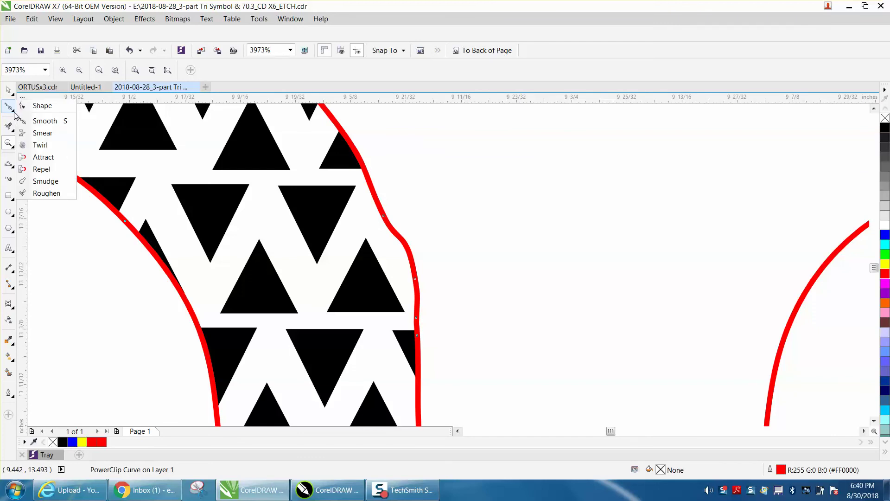
pyautogui.click(39, 106)
pyautogui.click(388, 210)
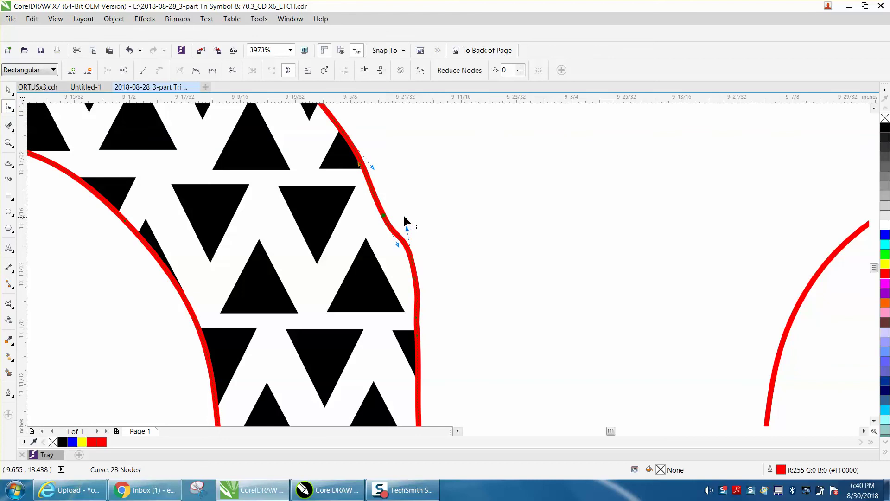
pyautogui.press('Delete')
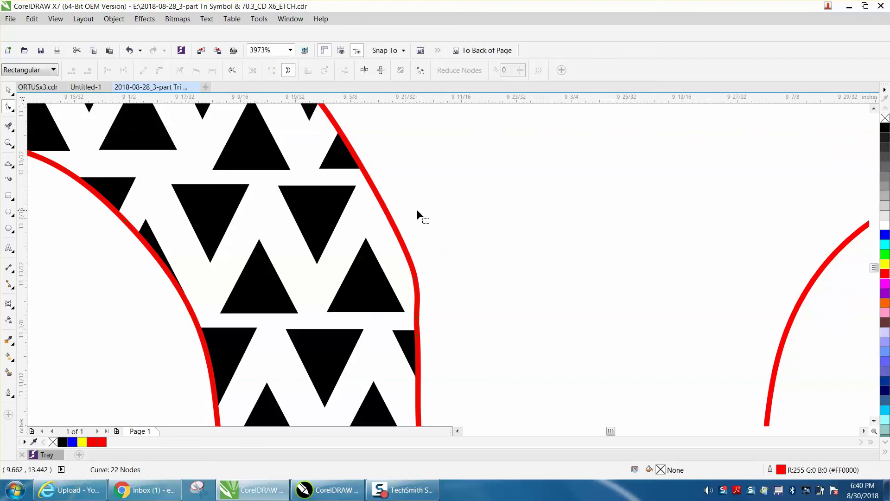
pyautogui.scroll(-5, 411, 217)
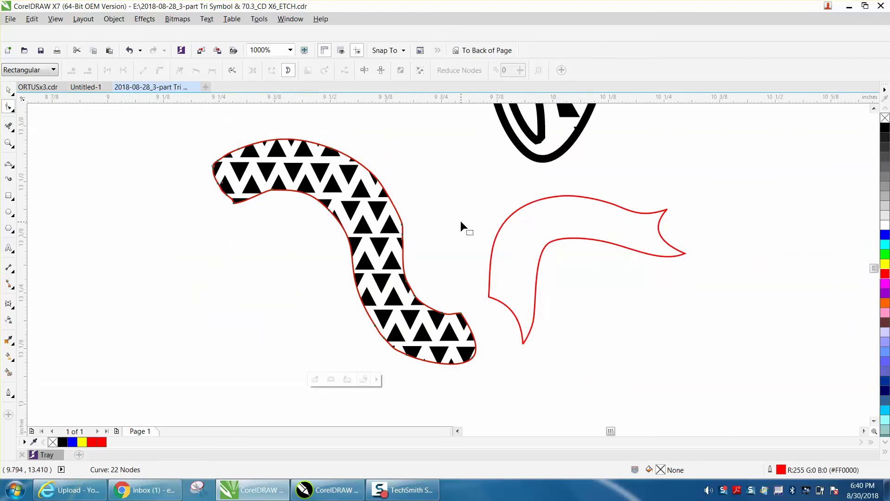
pyautogui.scroll(-4, 461, 220)
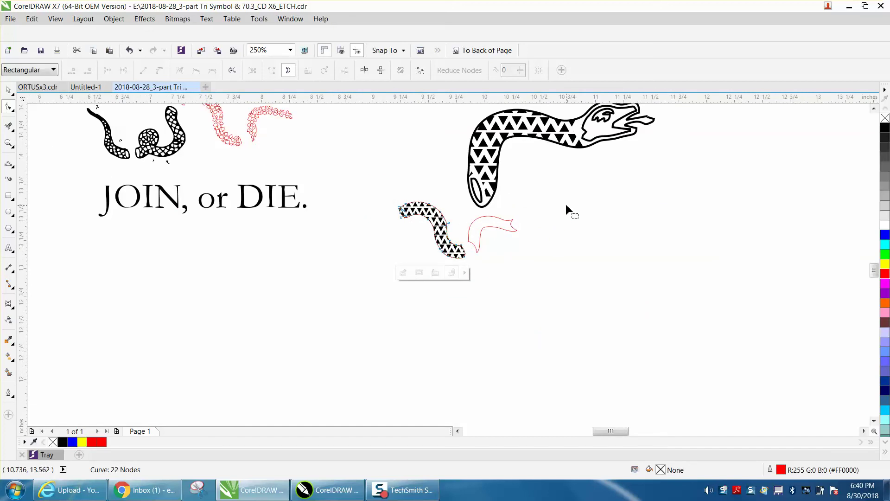
pyautogui.scroll(-1, 551, 207)
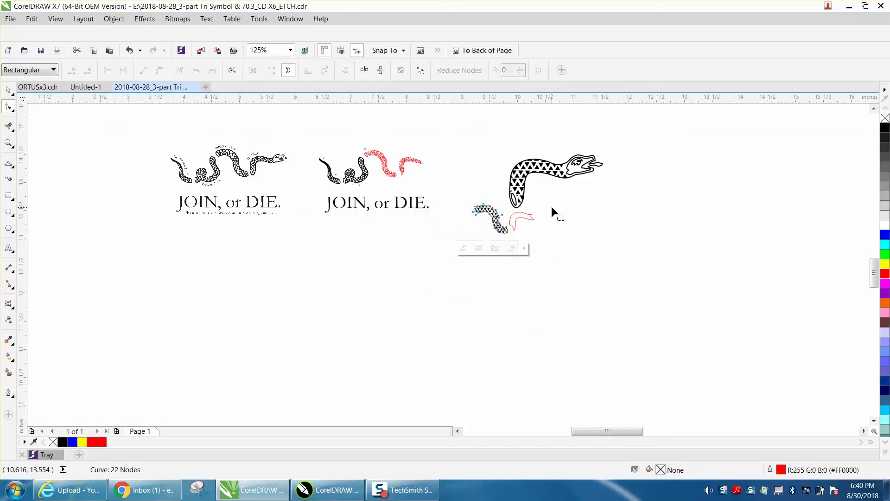